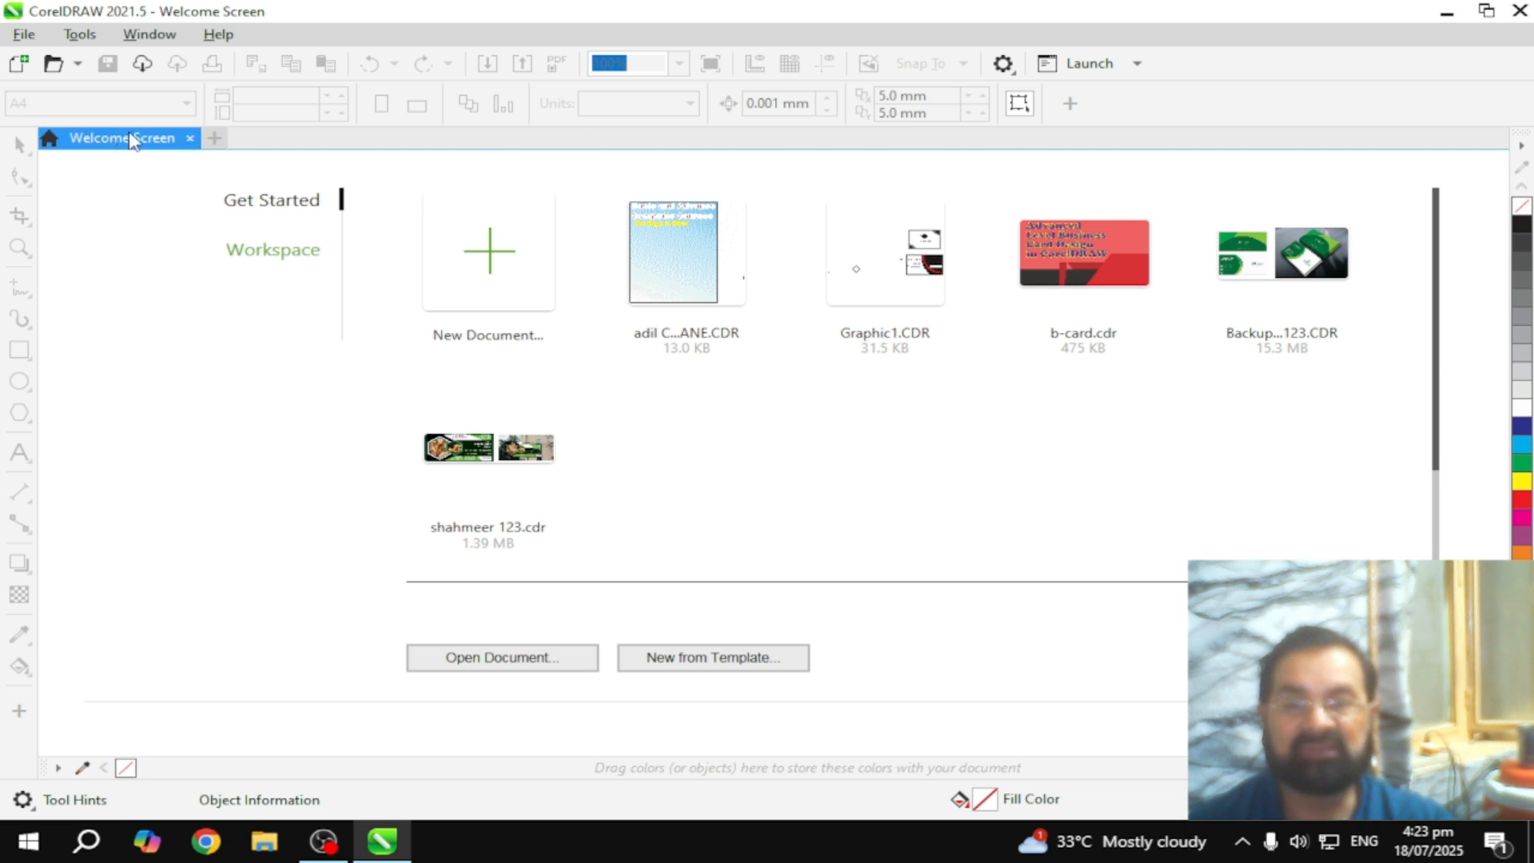
# Step: Create a new blank document and set its units to inches
pyautogui.click(494, 264)
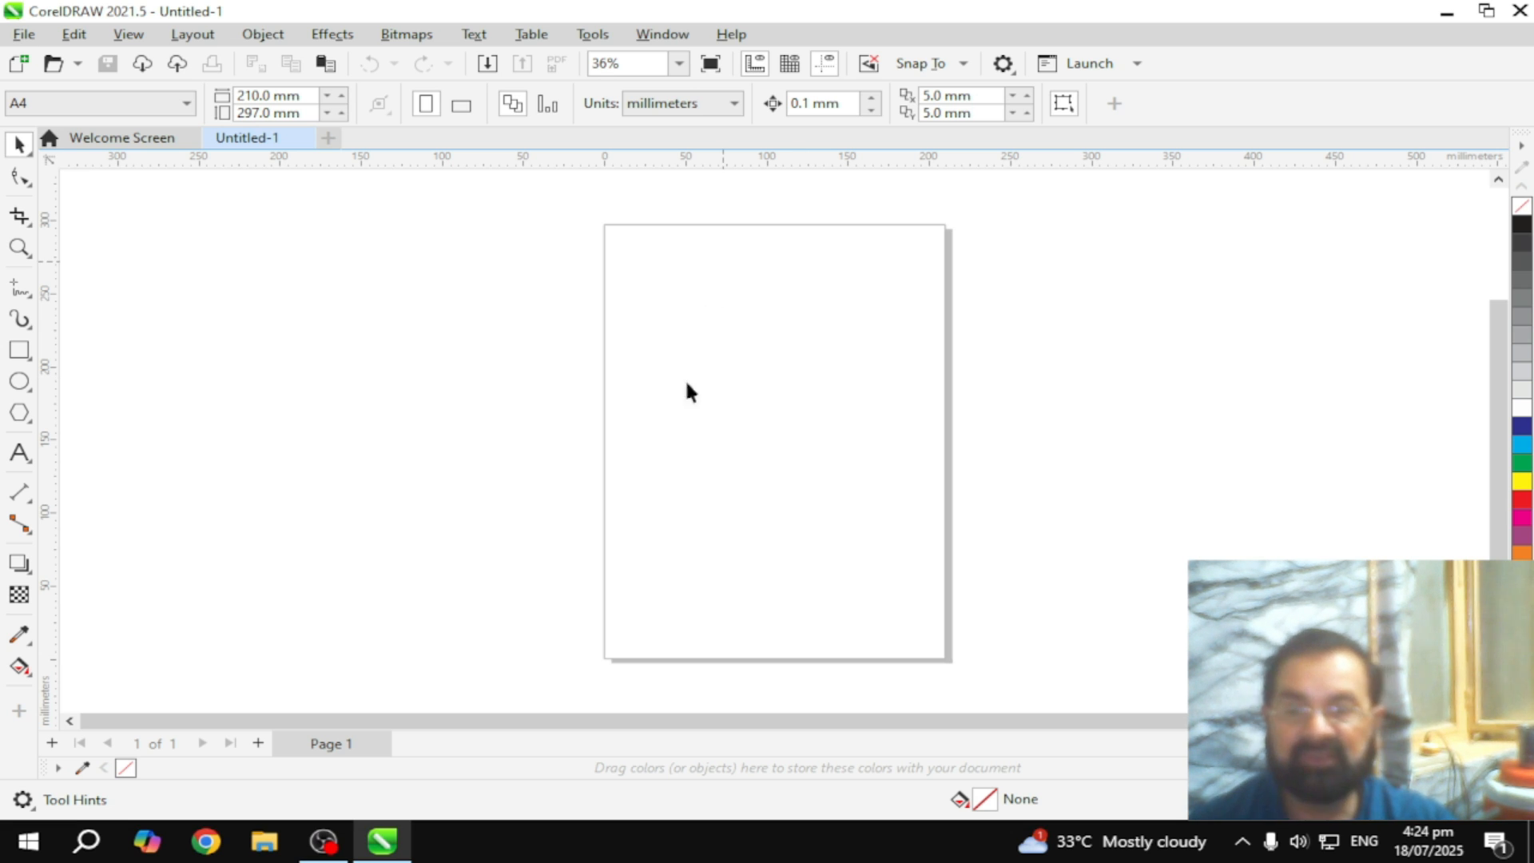
pyautogui.click(669, 105)
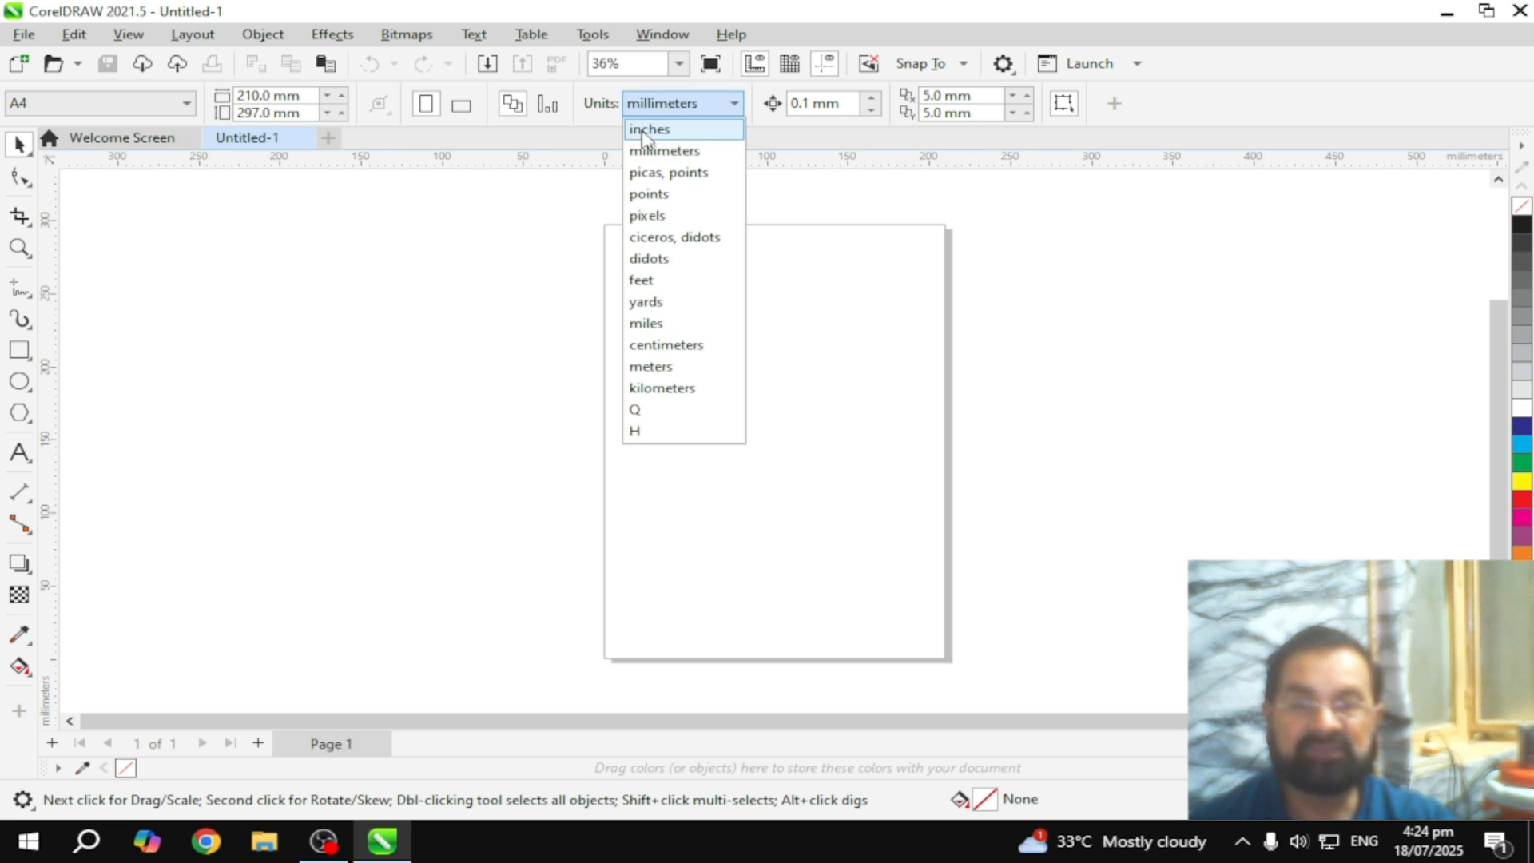
pyautogui.click(644, 130)
# Step: Draw a rectangle near the top of the page for the card and size it to 3.5 by 2 inches
pyautogui.click(20, 349)
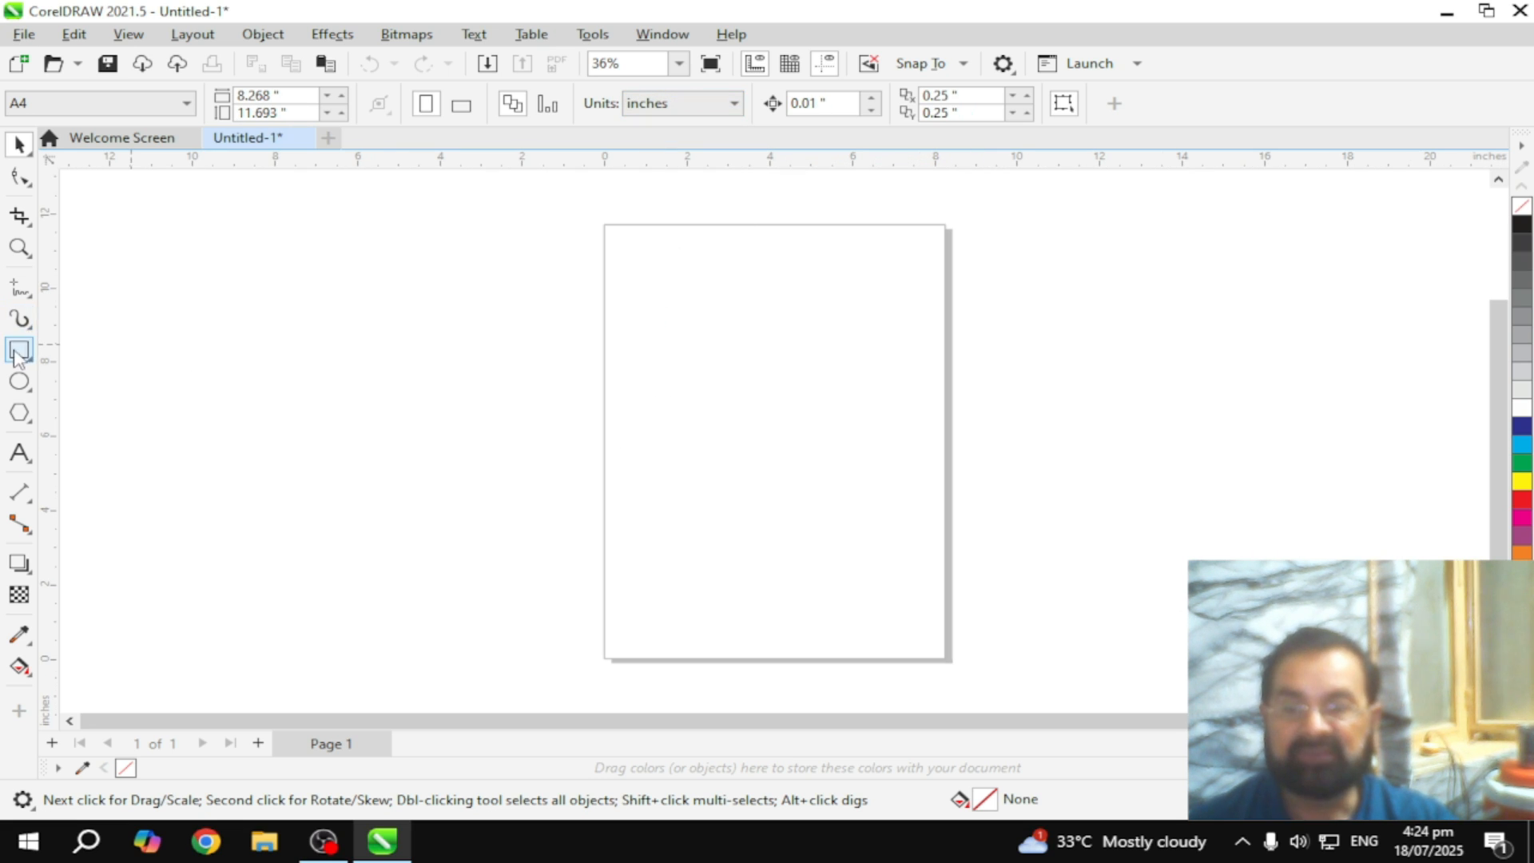
pyautogui.moveTo(654, 267)
pyautogui.mouseDown()
pyautogui.moveTo(673, 321)
pyautogui.moveTo(805, 334)
pyautogui.mouseUp()
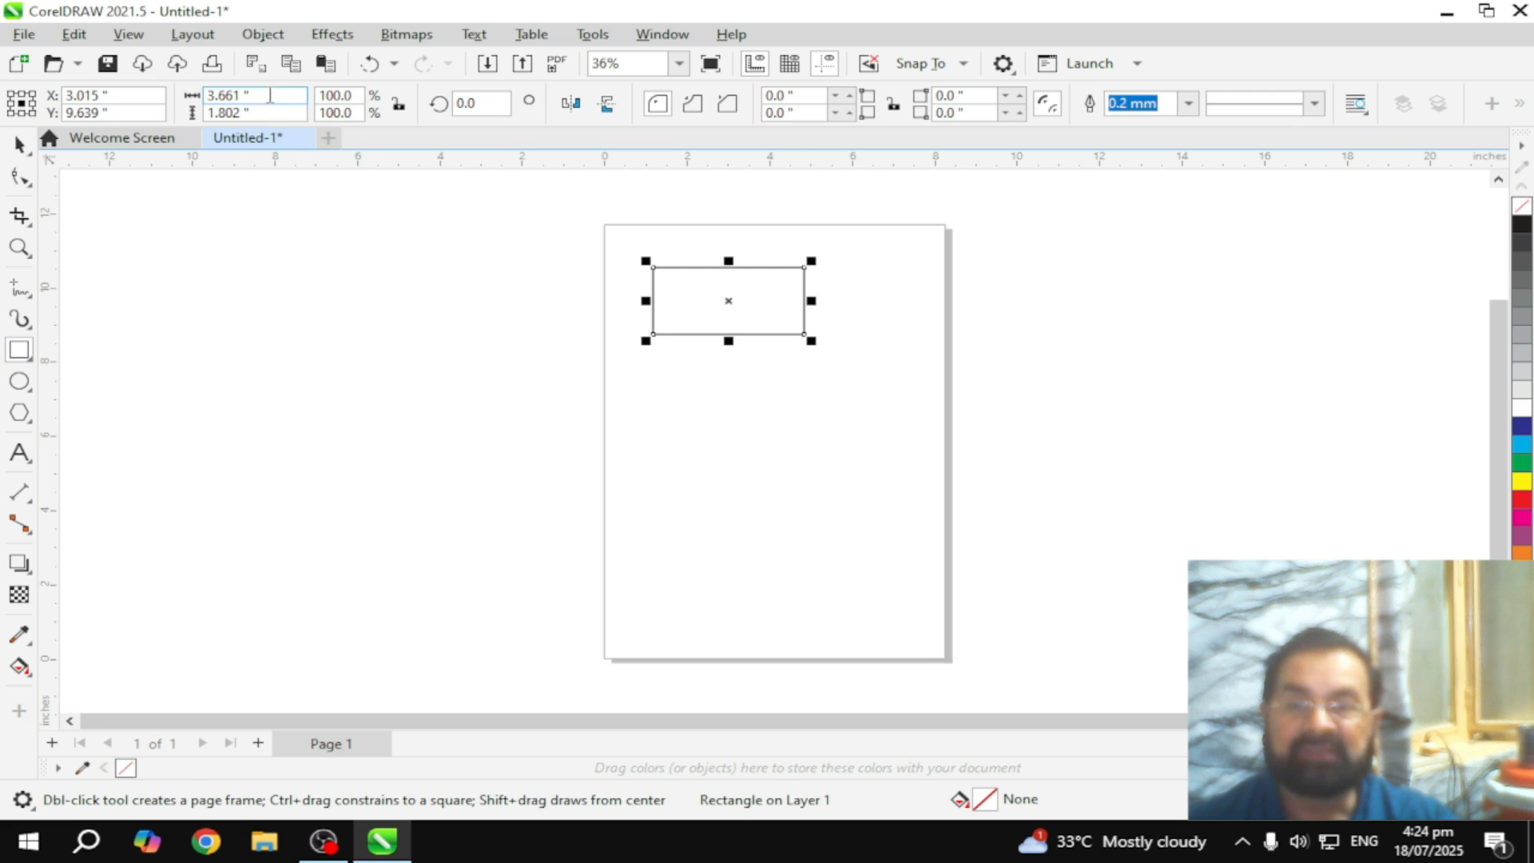
pyautogui.moveTo(247, 95); pyautogui.dragTo(166, 93)
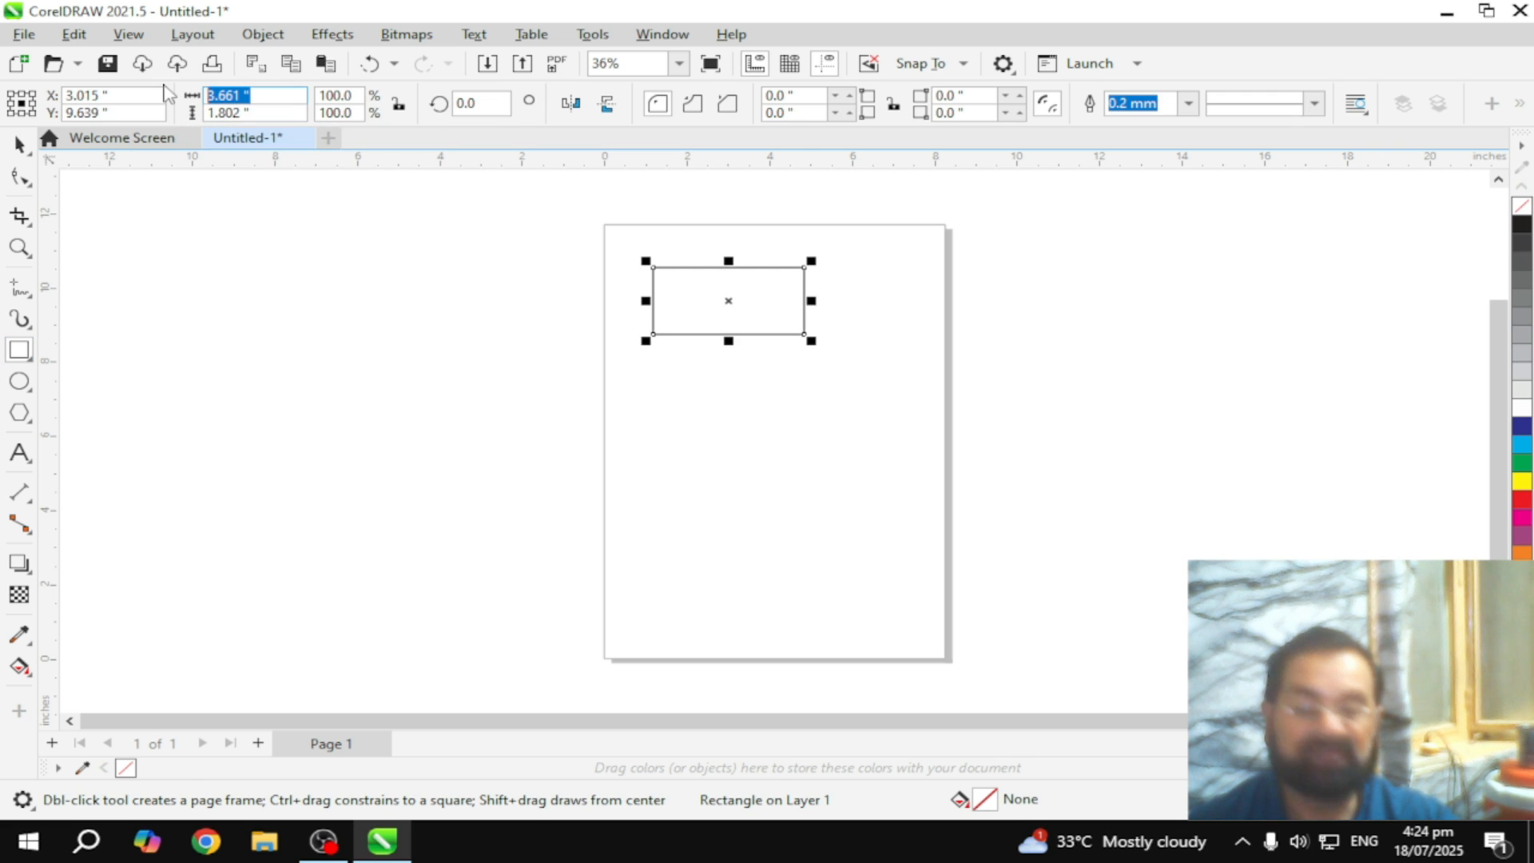
pyautogui.write('3.5')
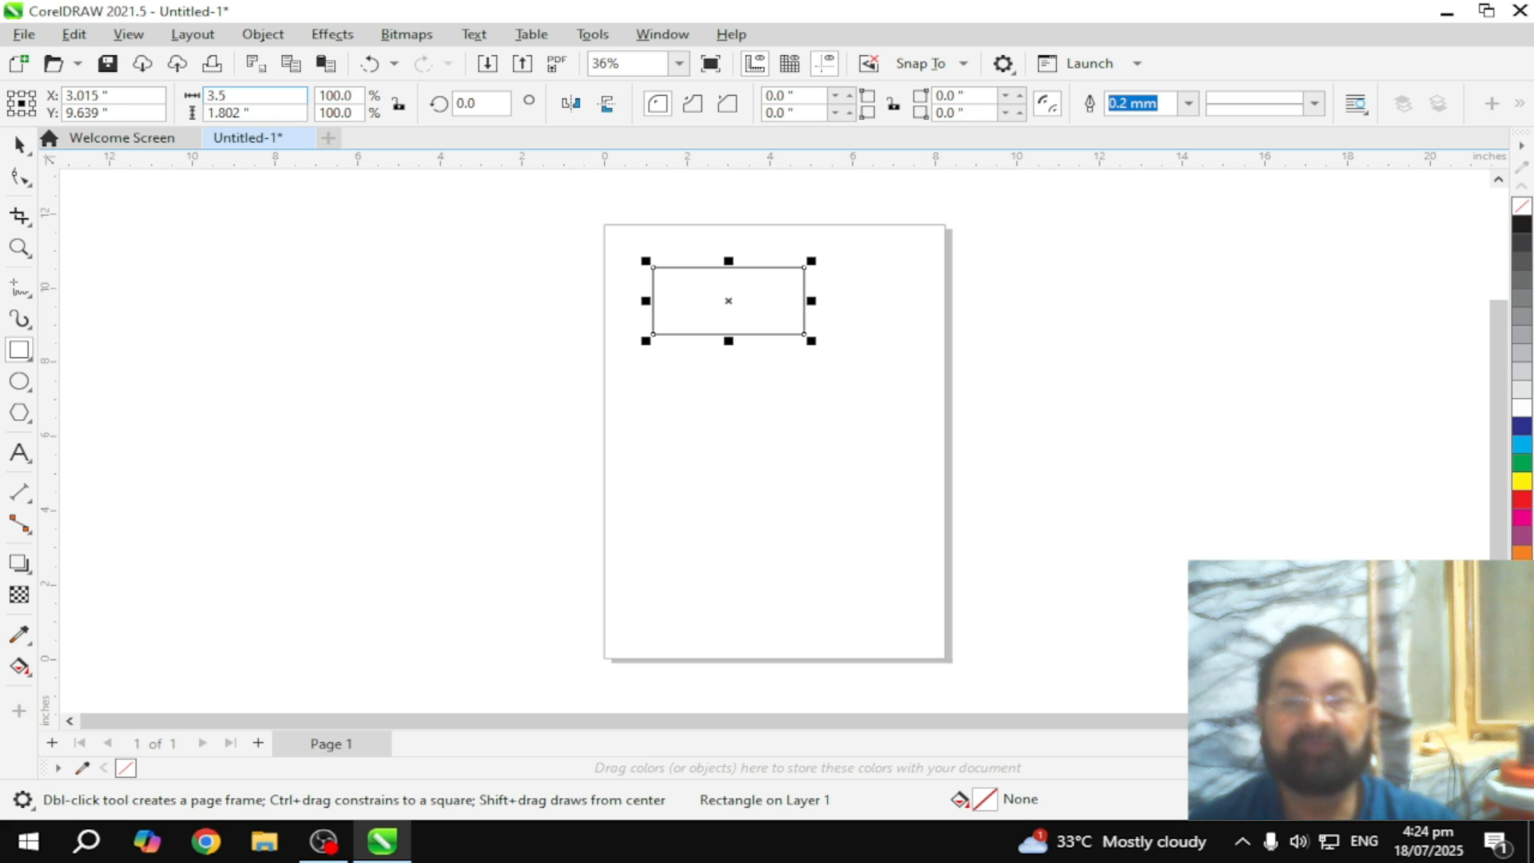
pyautogui.moveTo(262, 114); pyautogui.dragTo(154, 115)
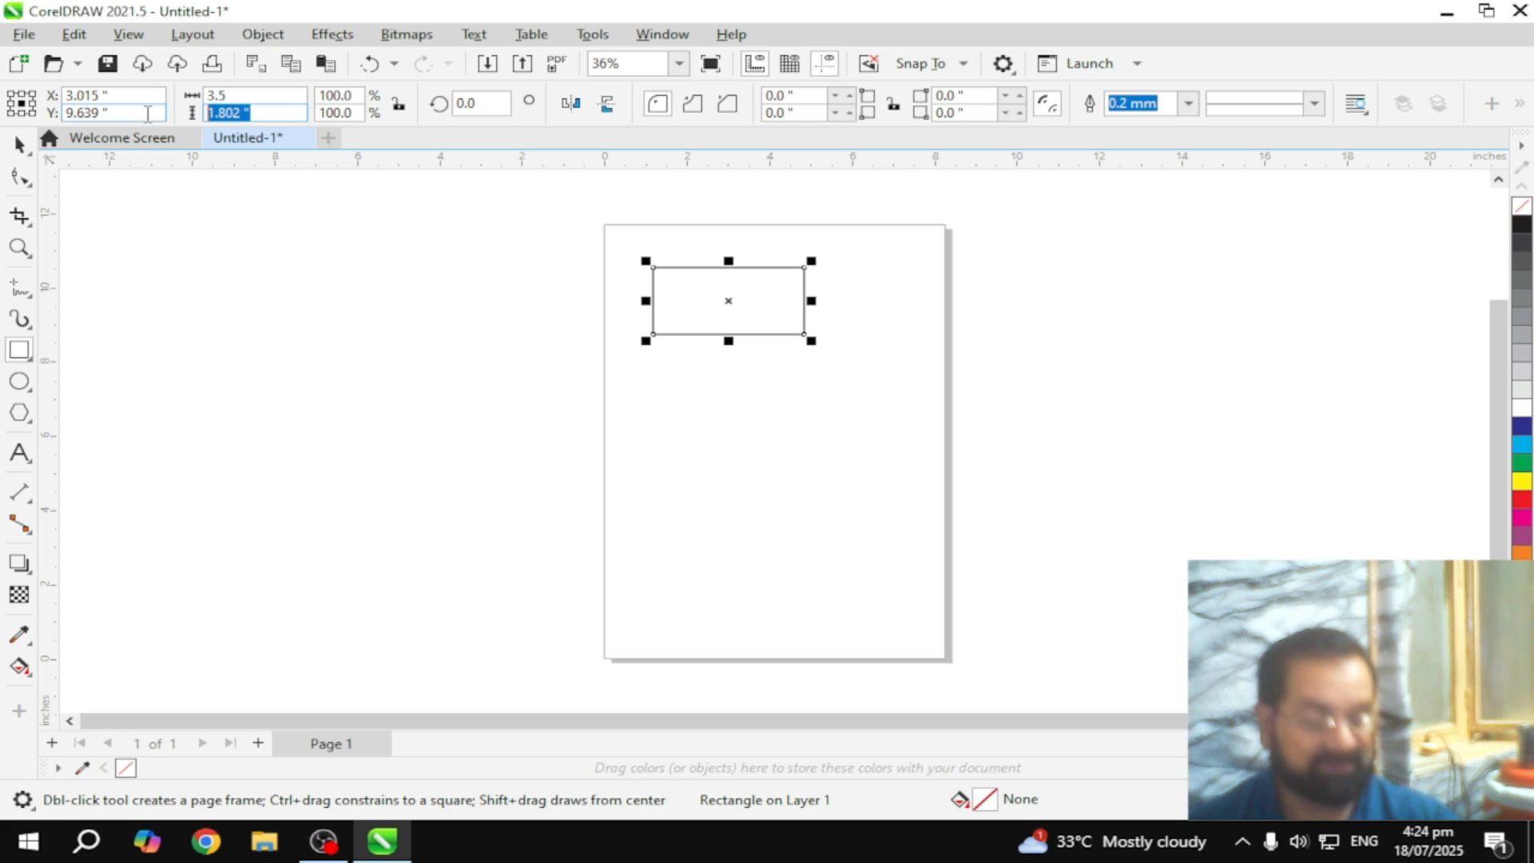
pyautogui.write('2')
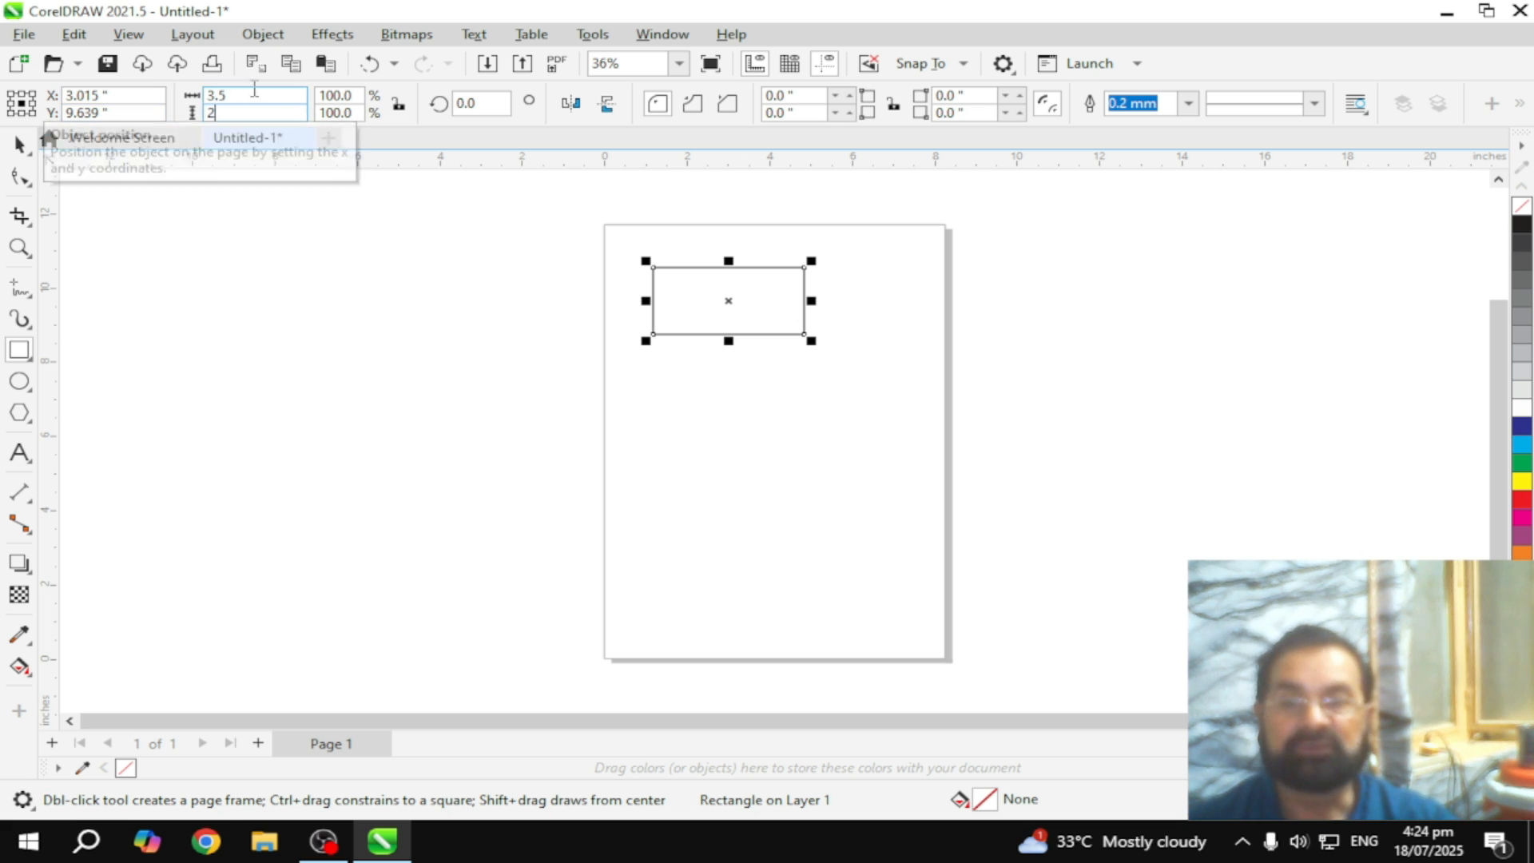
pyautogui.press('Return')
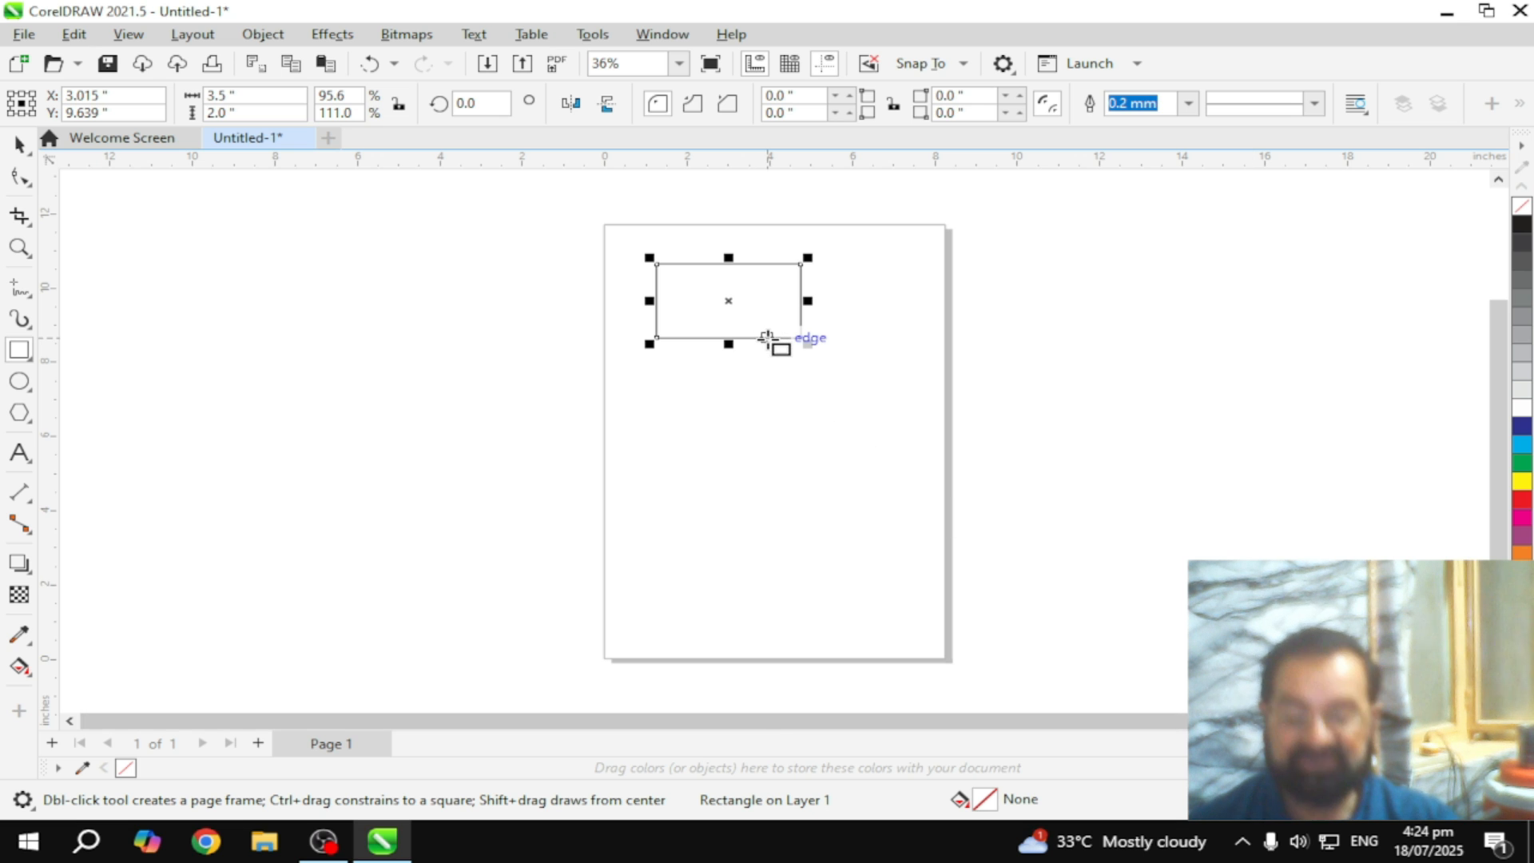
pyautogui.hotkey('shift', 'F2')
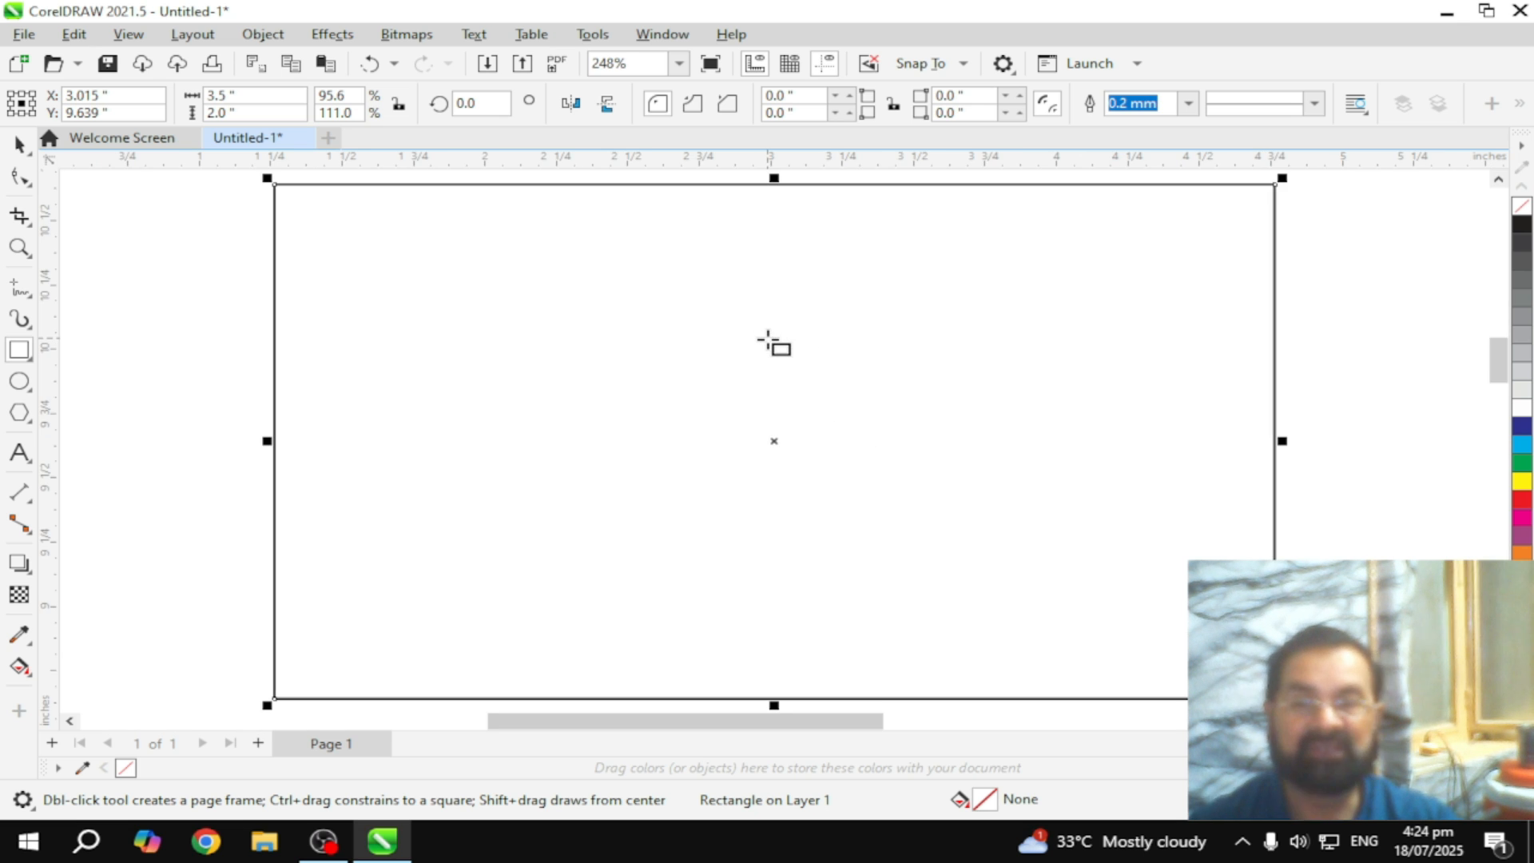
# Step: Make a scaled-down copy of the card rectangle, about 1.3 by 0.74 inches, anchored at the card's top-left corner
pyautogui.click(16, 150)
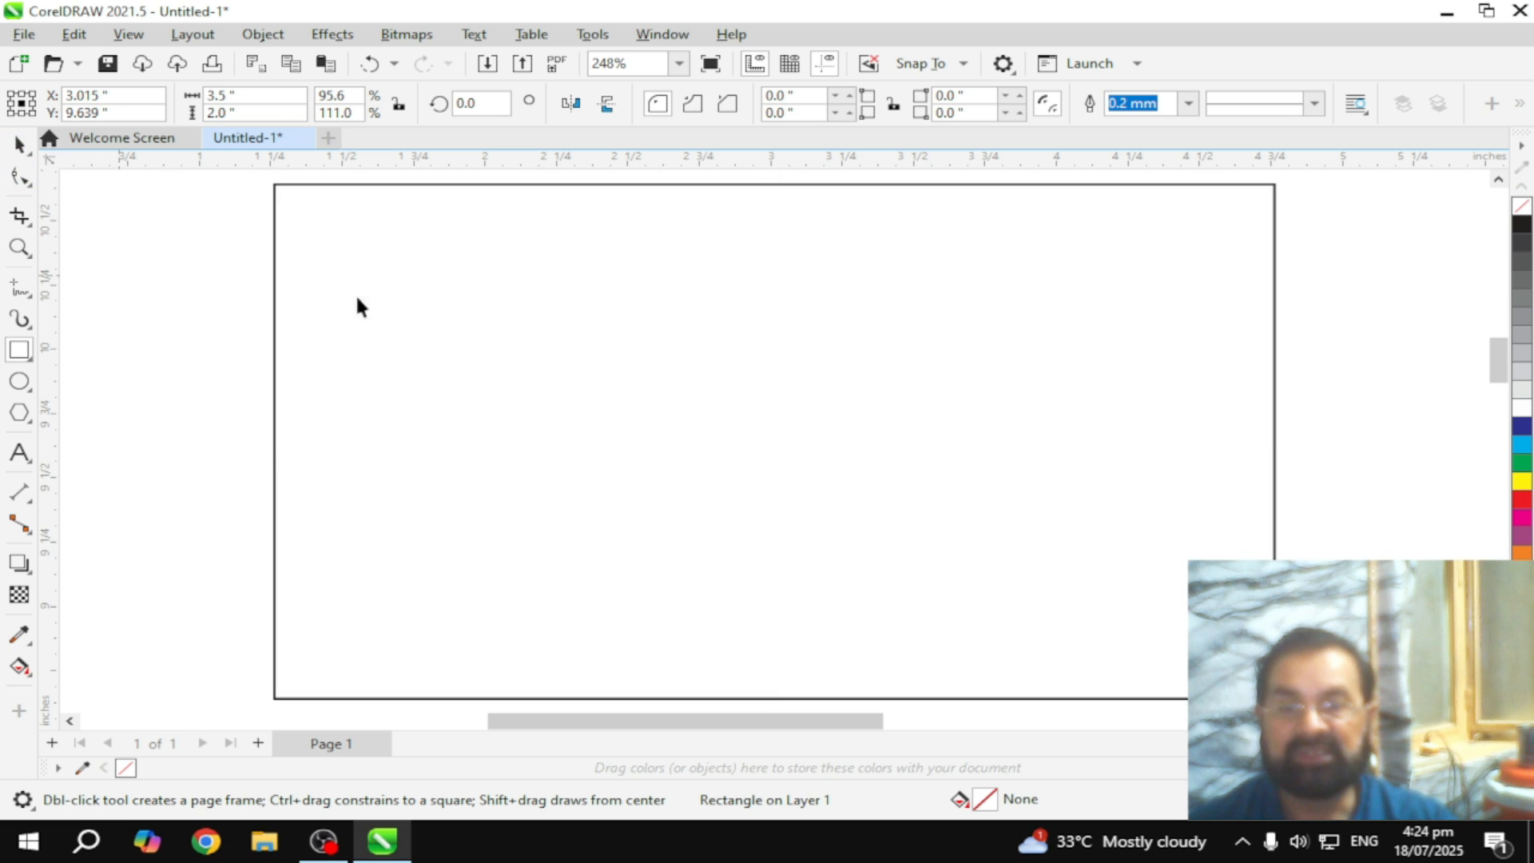
pyautogui.press('space')
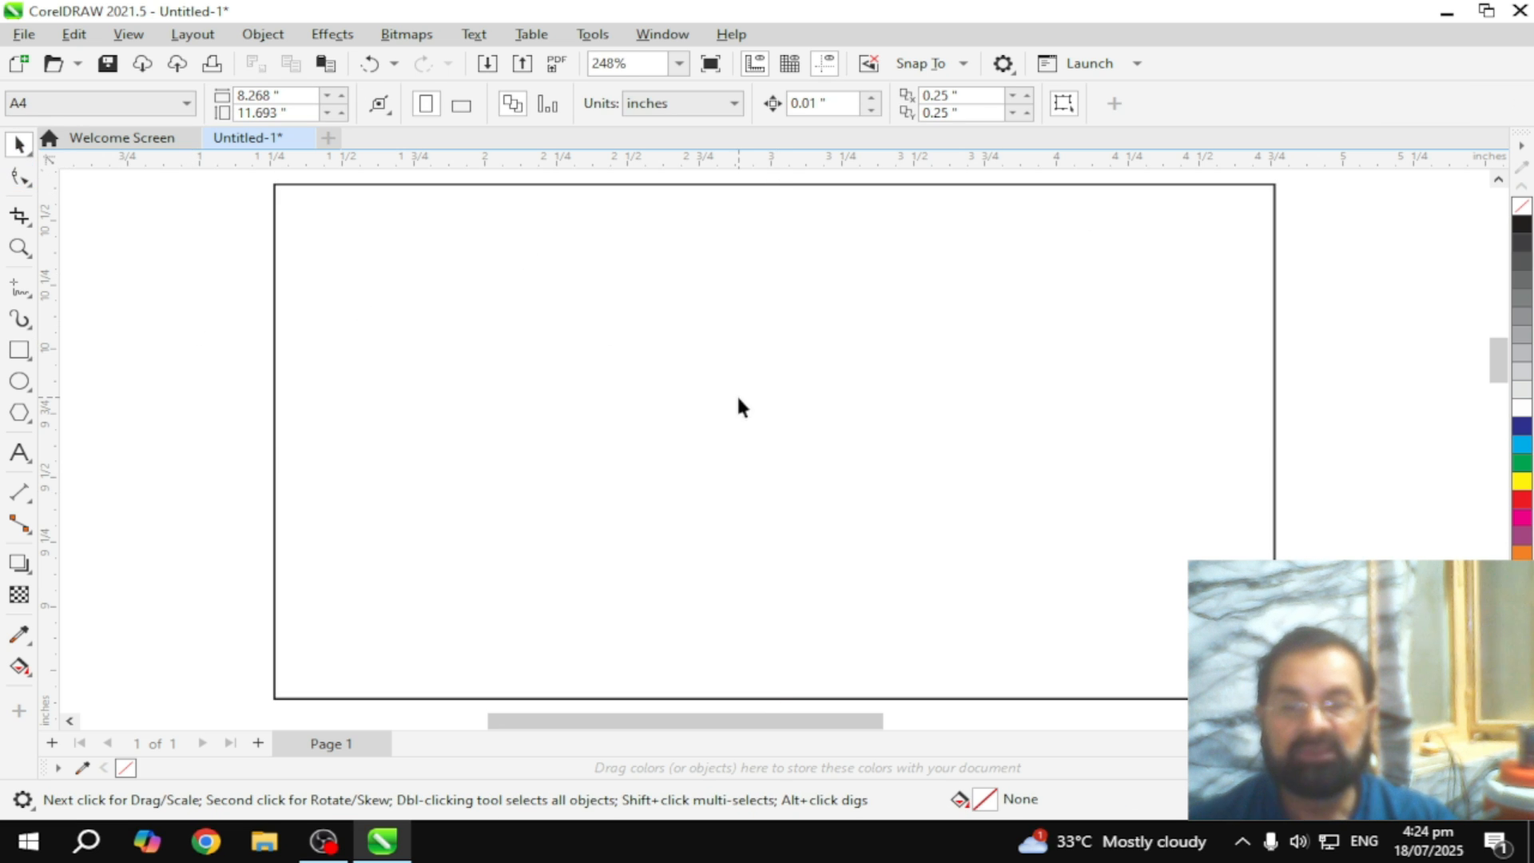
pyautogui.click(738, 398)
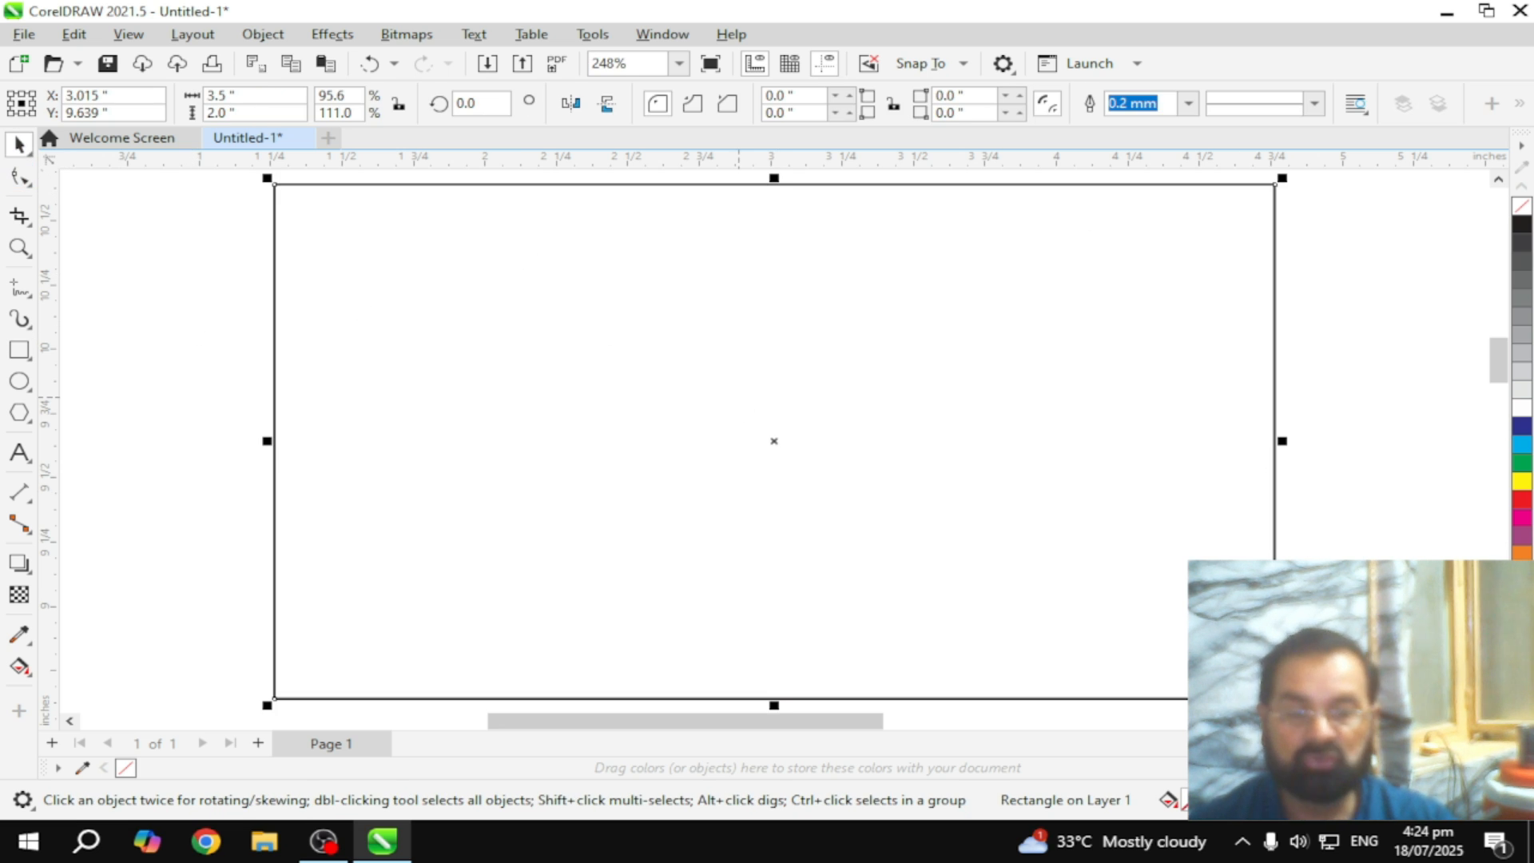
pyautogui.click(184, 234)
pyautogui.click(1067, 489)
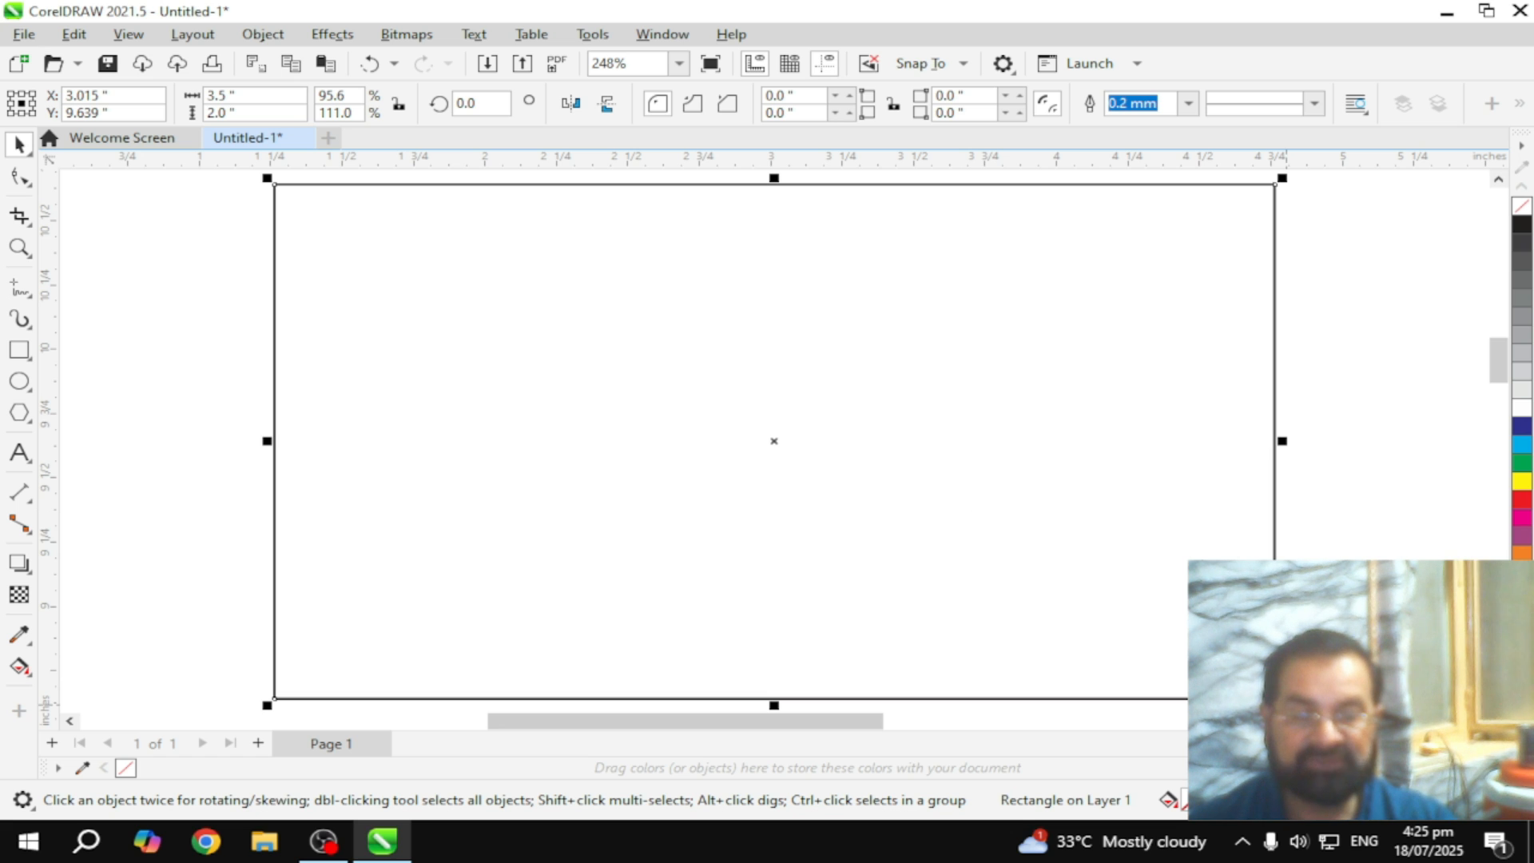
pyautogui.moveTo(1282, 706); pyautogui.dragTo(814, 382)
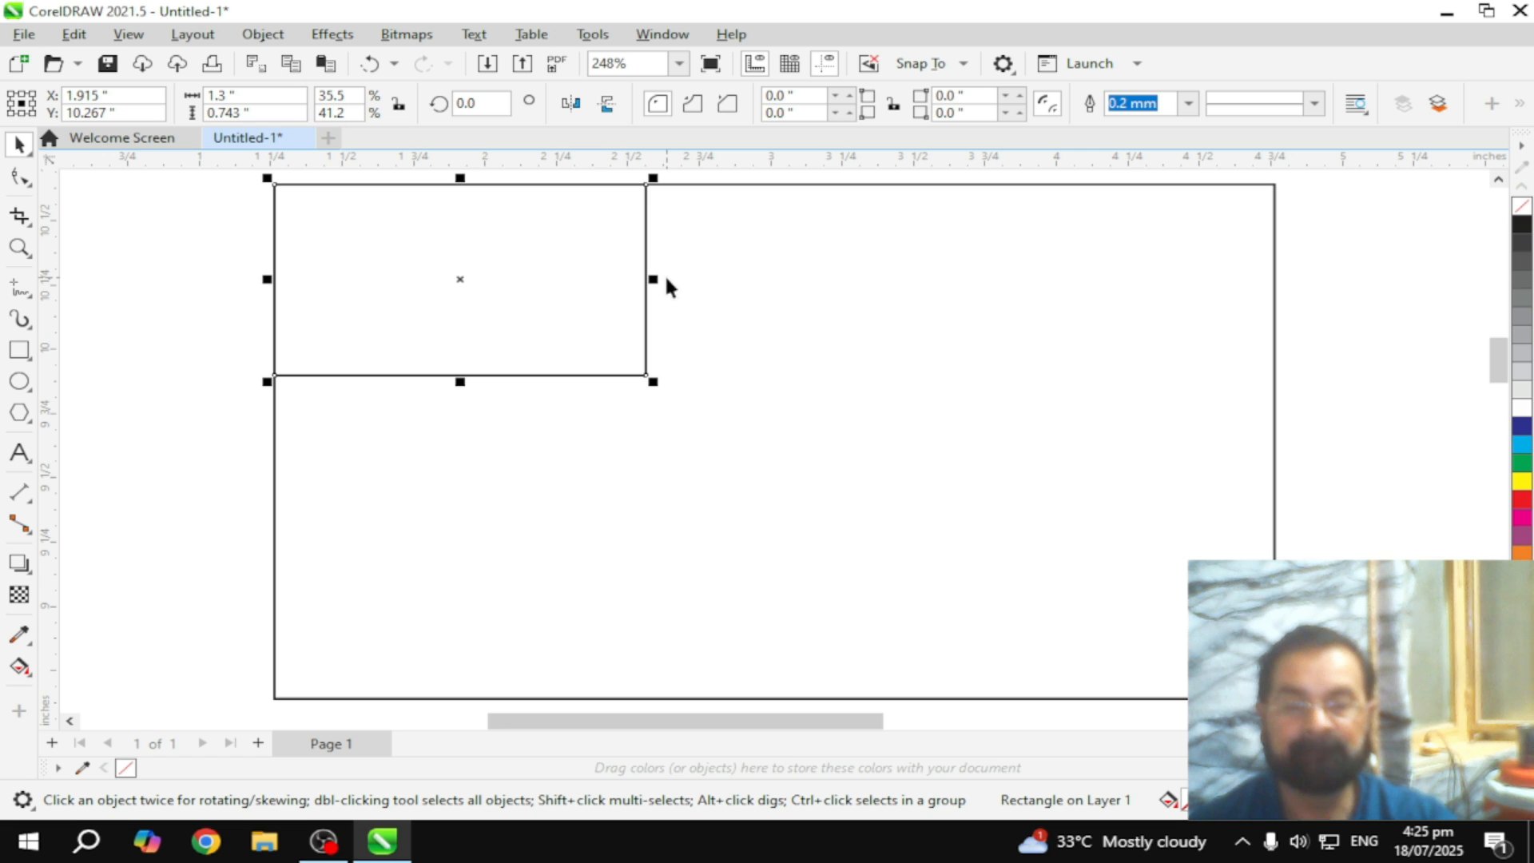
# Step: Convert the small corner rectangle to curves and delete its lower-right node to form a triangle
pyautogui.click(20, 178)
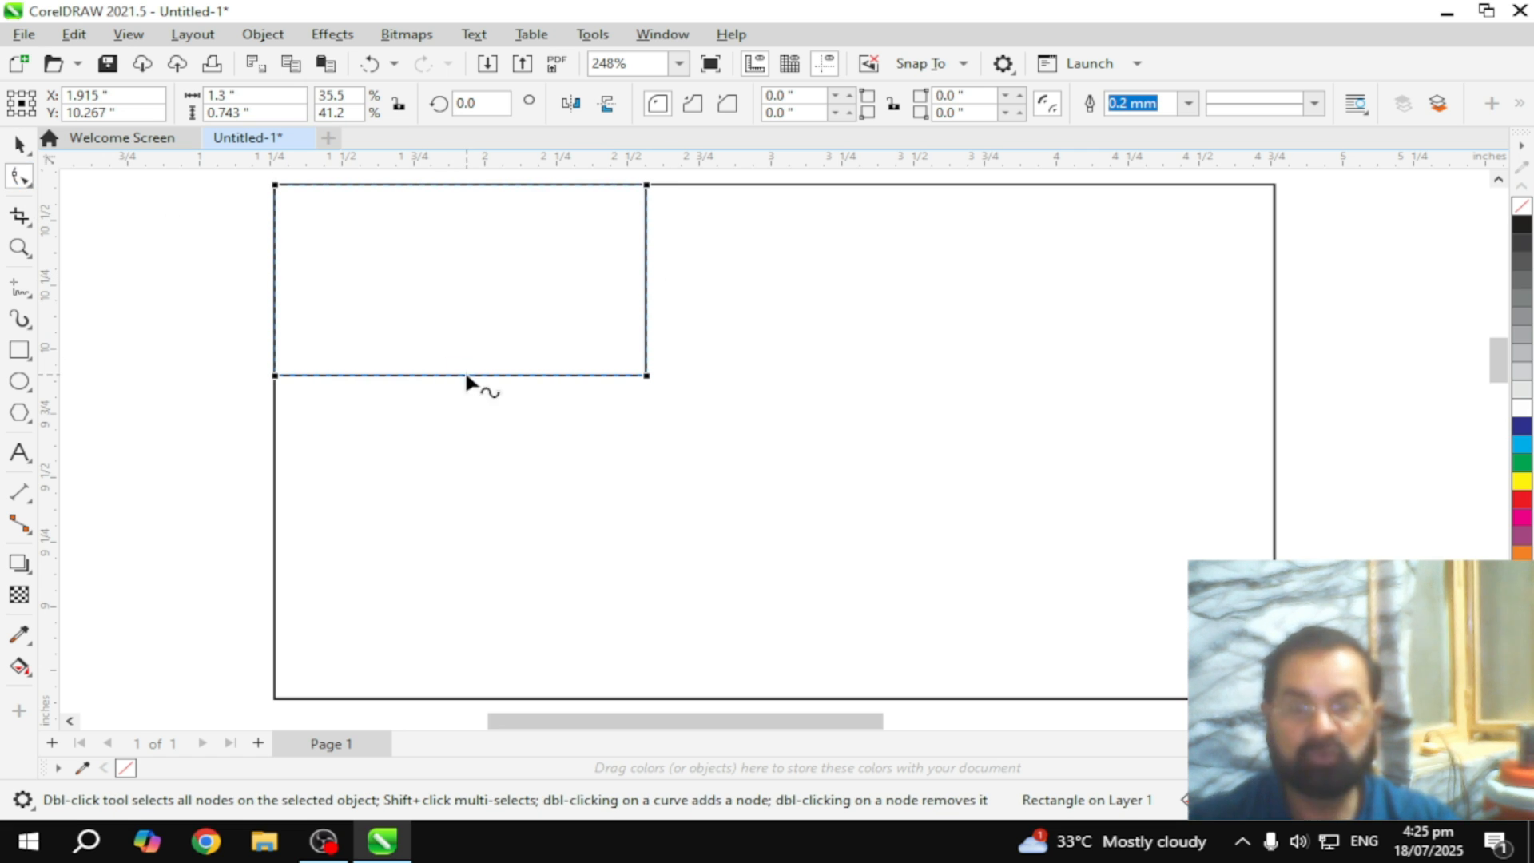
pyautogui.hotkey('ctrl', 'q')
pyautogui.doubleClick(646, 375)
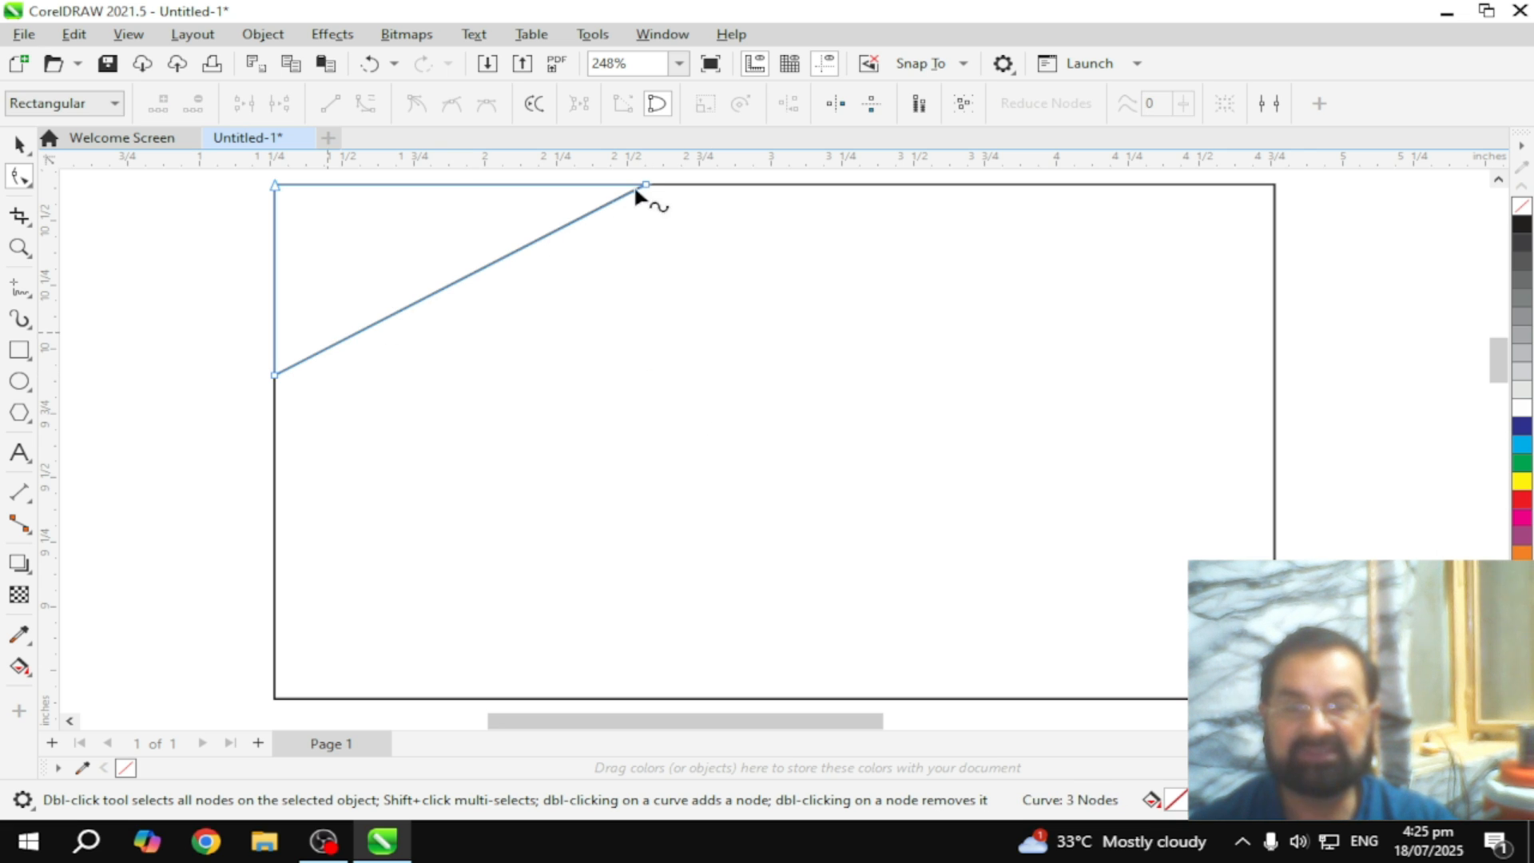
# Step: Adjust the corner triangle's end nodes along the card edges to about 1.25 by 0.92 inches and colour it solid blue
pyautogui.click(275, 377)
pyautogui.moveTo(276, 377); pyautogui.dragTo(275, 474)
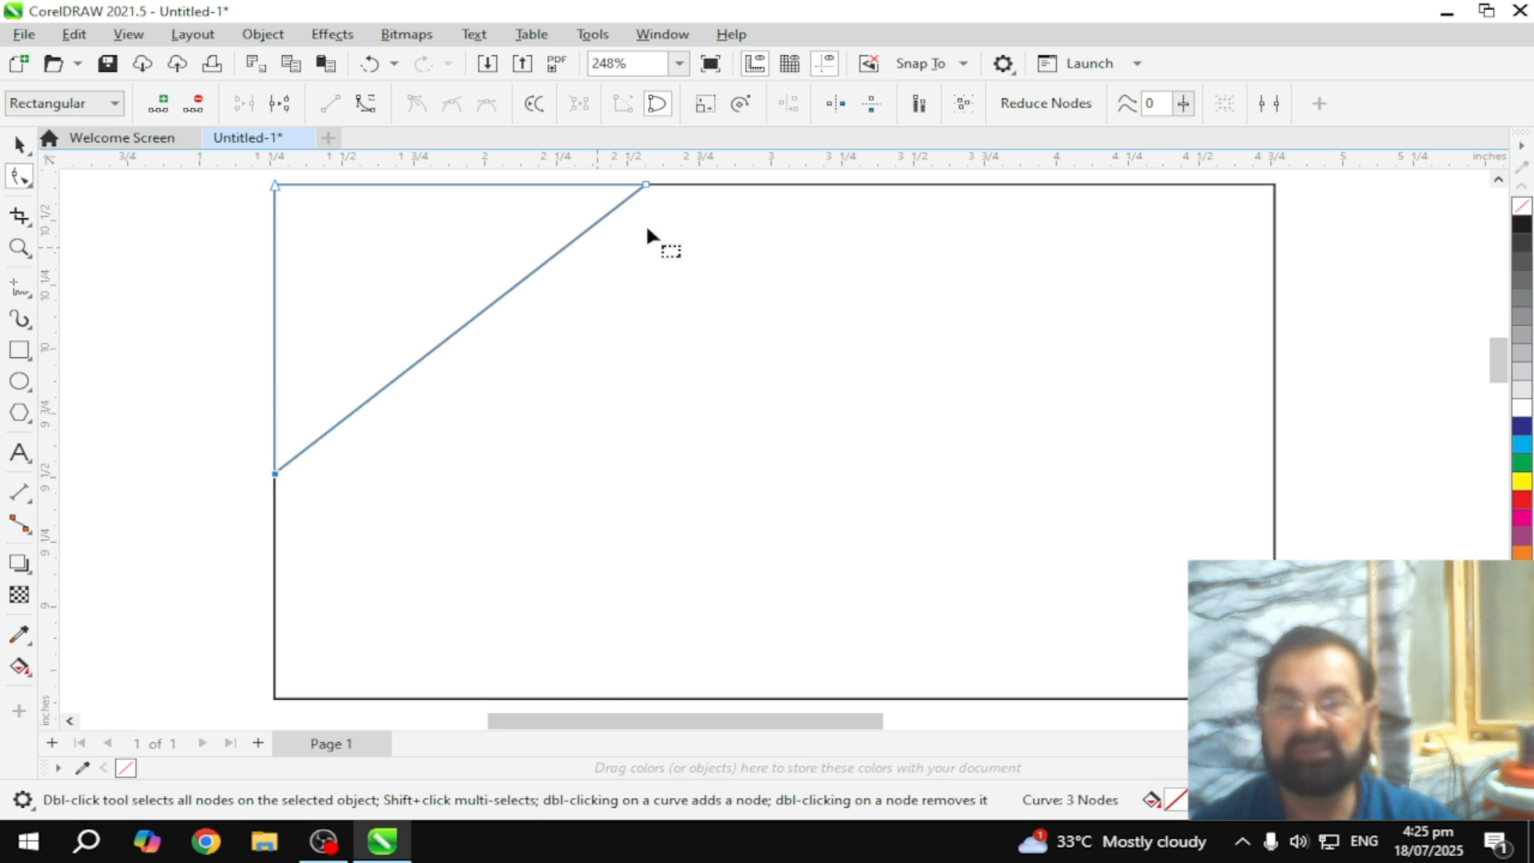
pyautogui.moveTo(648, 187); pyautogui.dragTo(633, 186)
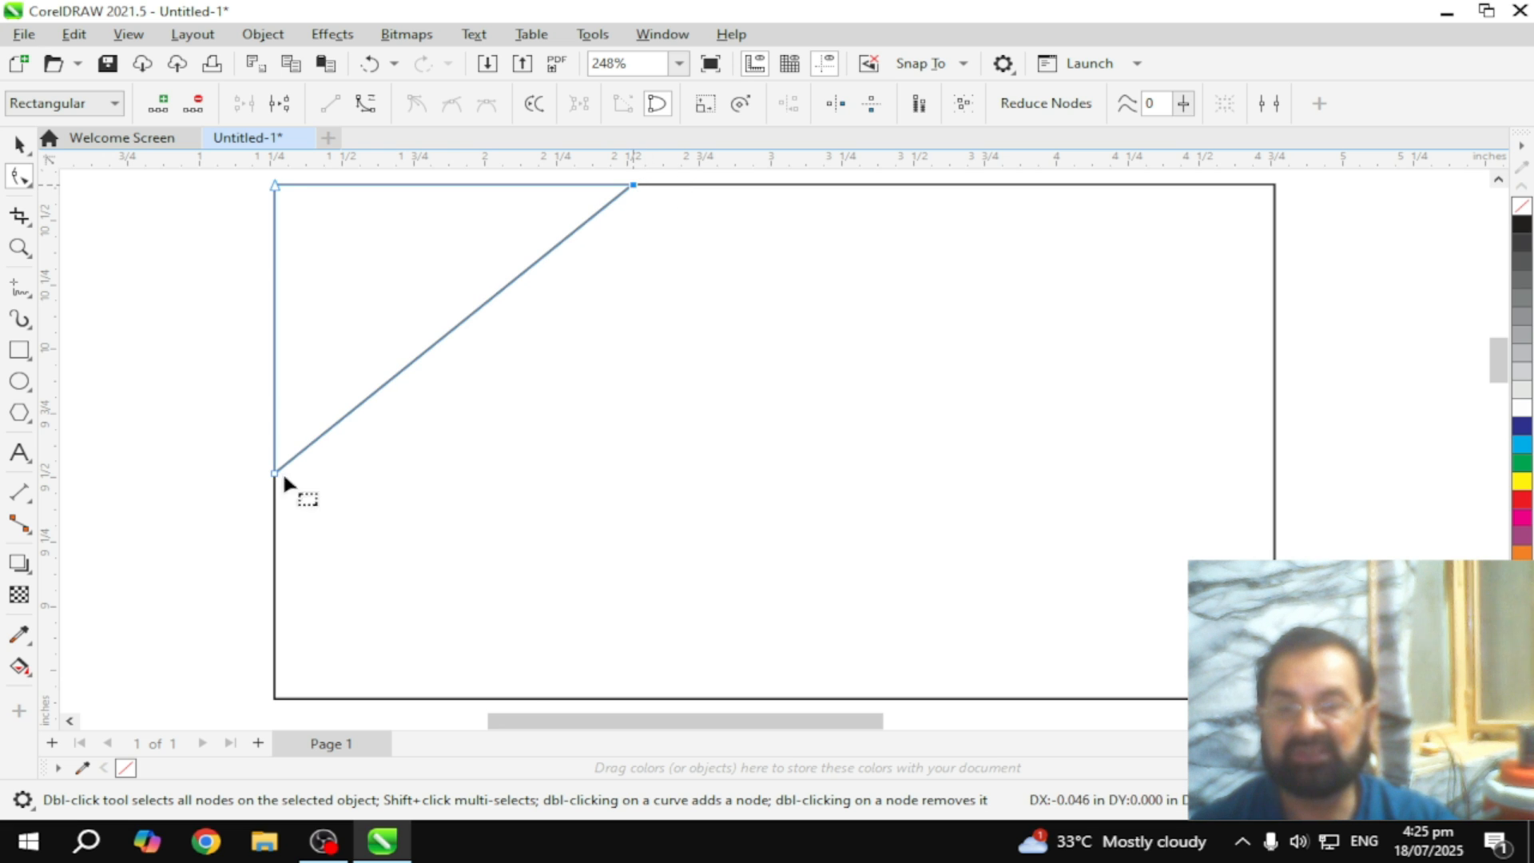
pyautogui.moveTo(275, 474); pyautogui.dragTo(275, 419)
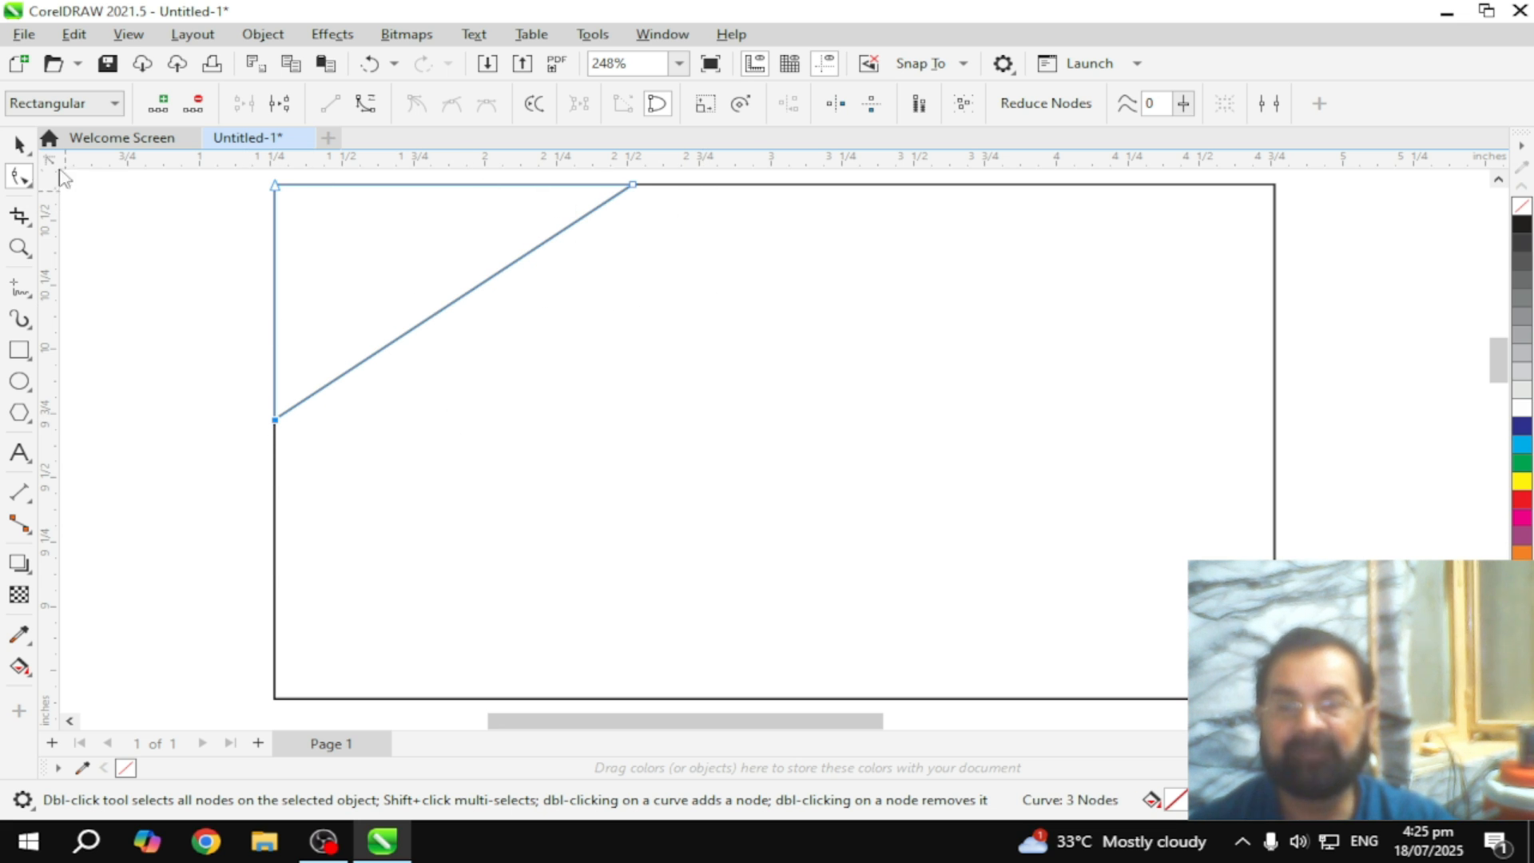
pyautogui.press('space')
pyautogui.click(1522, 430)
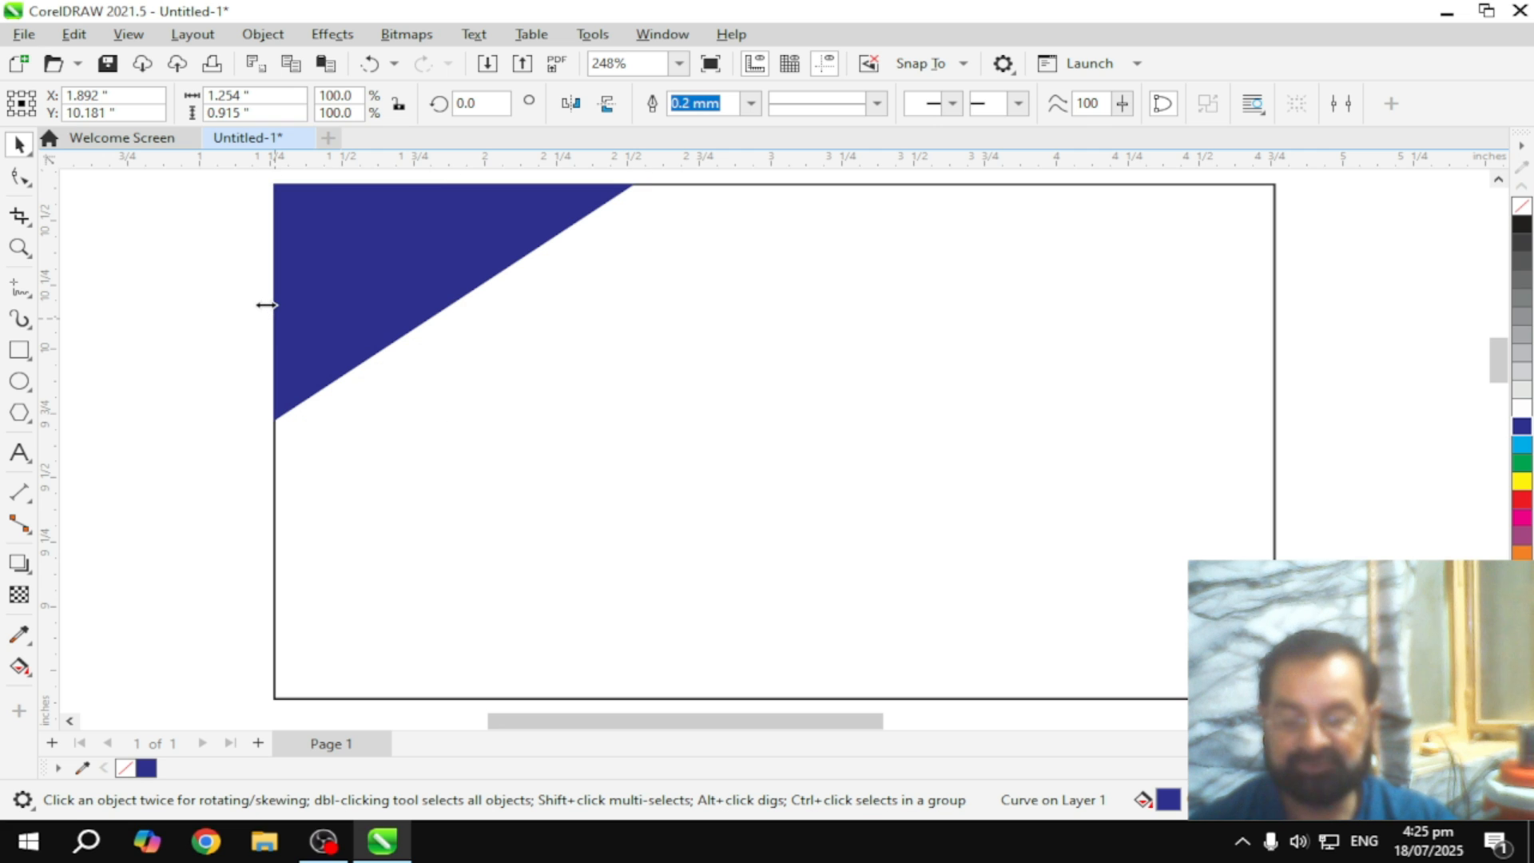
# Step: Make a horizontally mirrored copy of the blue triangle and flip that copy vertically below its starting position
pyautogui.moveTo(266, 304); pyautogui.dragTo(848, 352)
pyautogui.rightClick(849, 352)
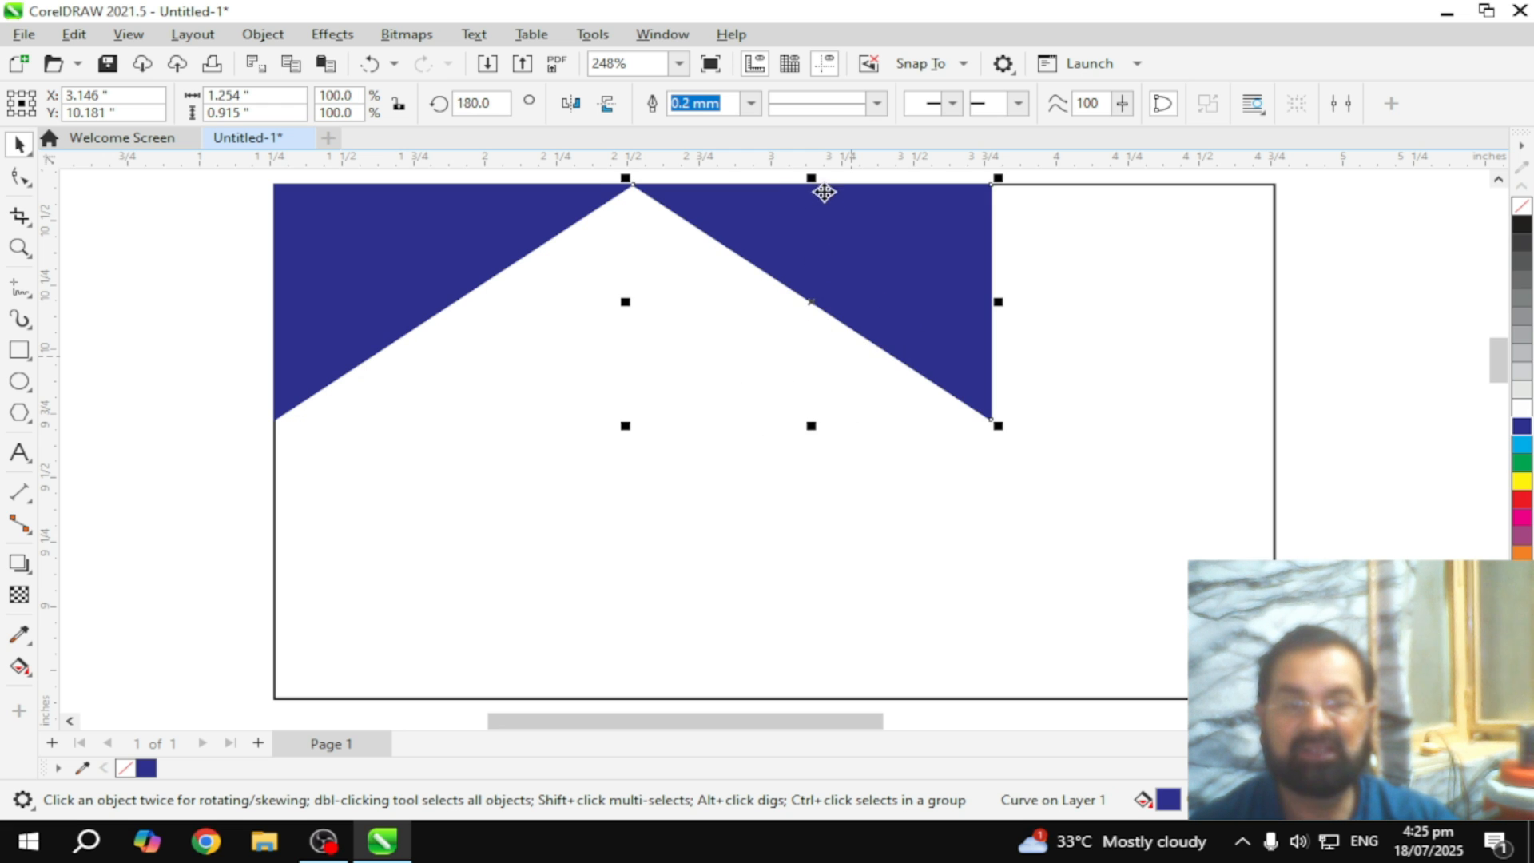
pyautogui.moveTo(816, 183); pyautogui.dragTo(870, 499)
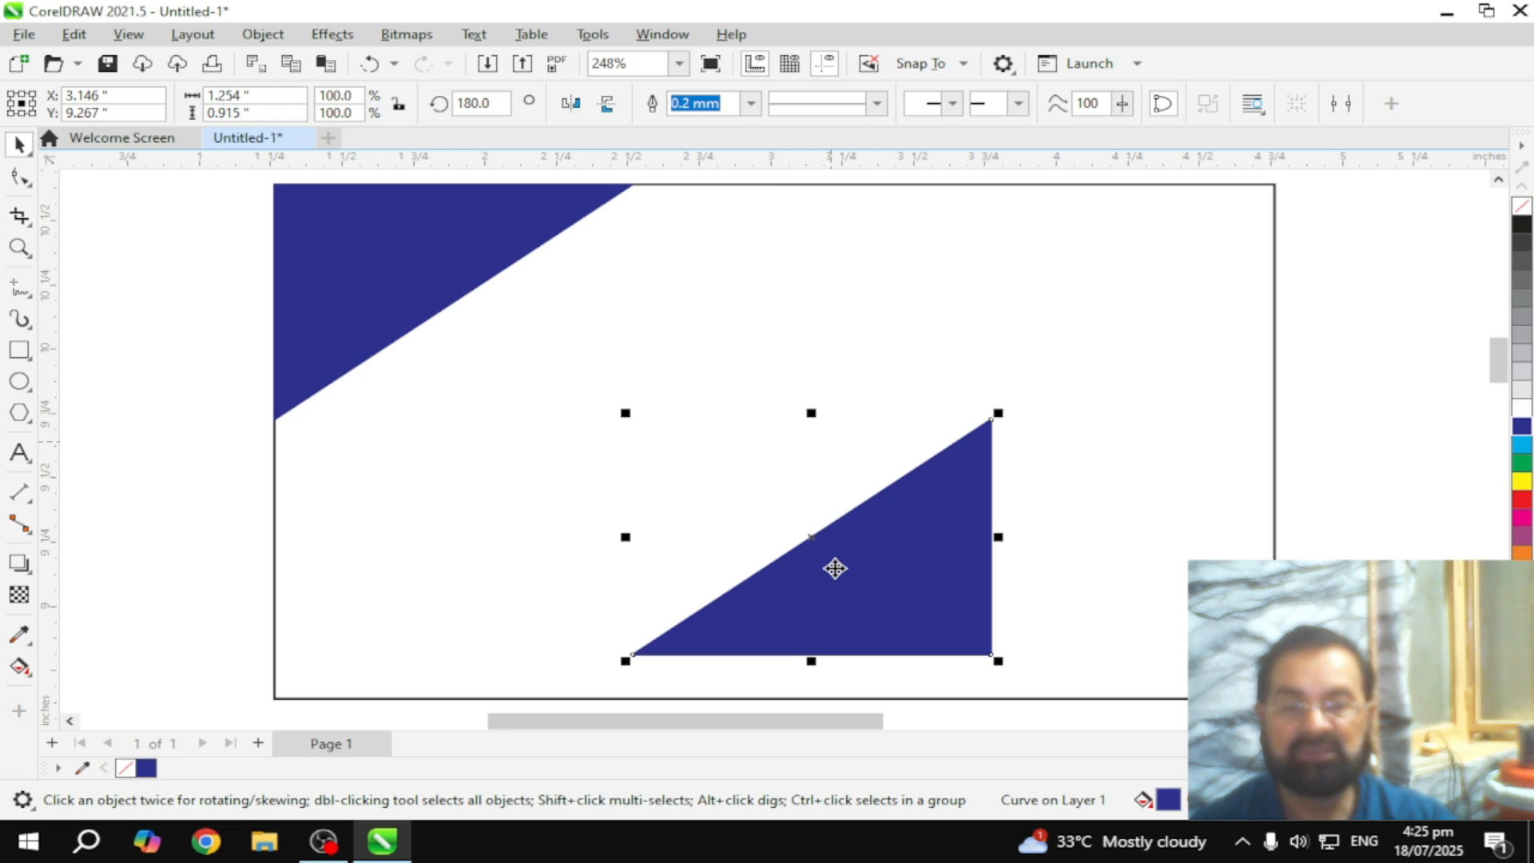
# Step: Align the flipped triangle with the bottom and right edges of the card rectangle
pyautogui.click(830, 339)
pyautogui.click(895, 617)
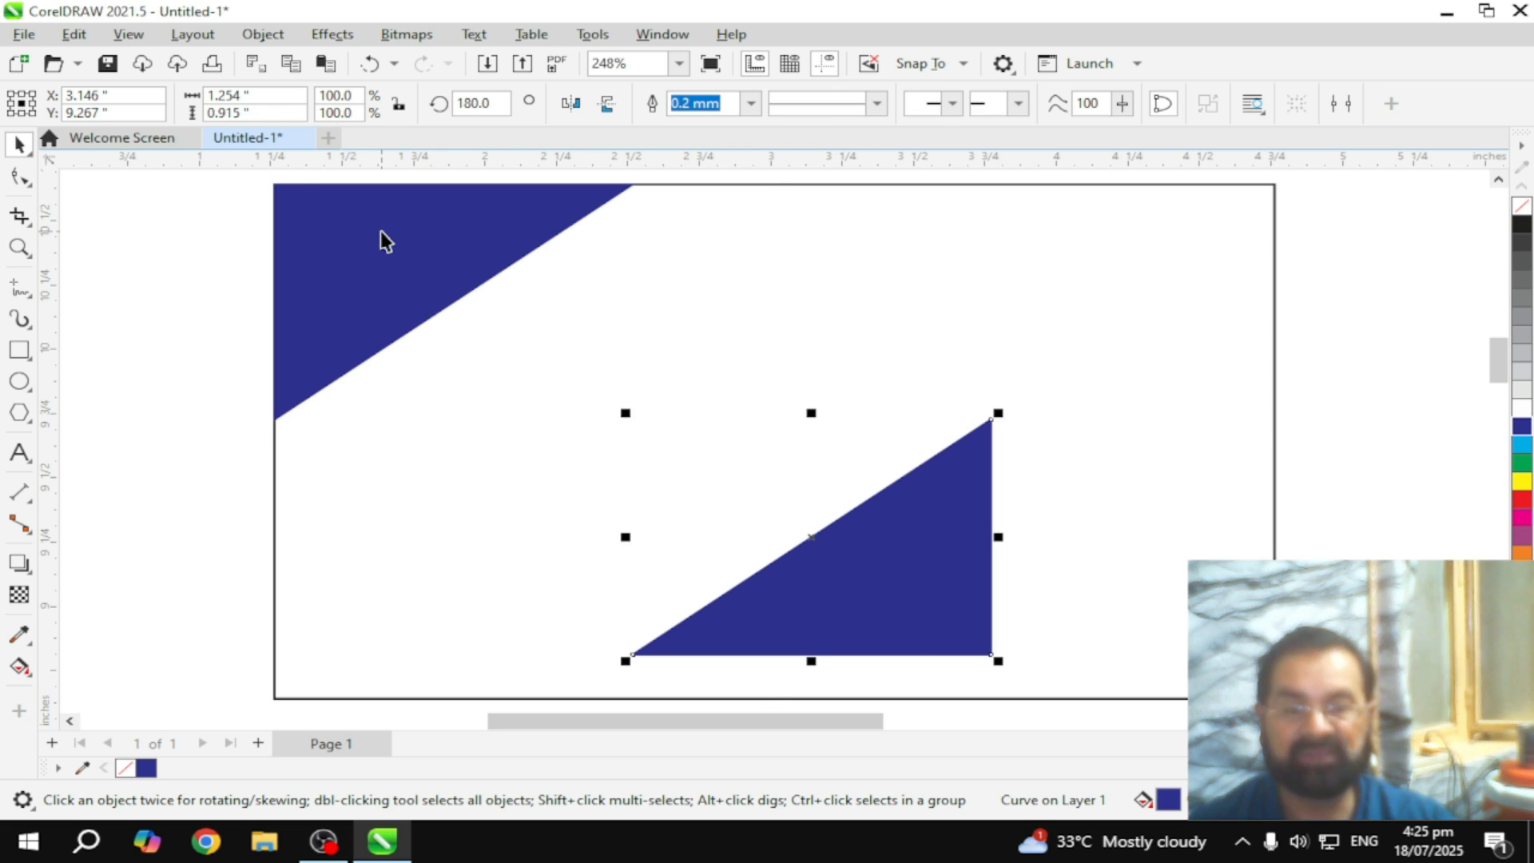
pyautogui.click(823, 324)
pyautogui.click(924, 607)
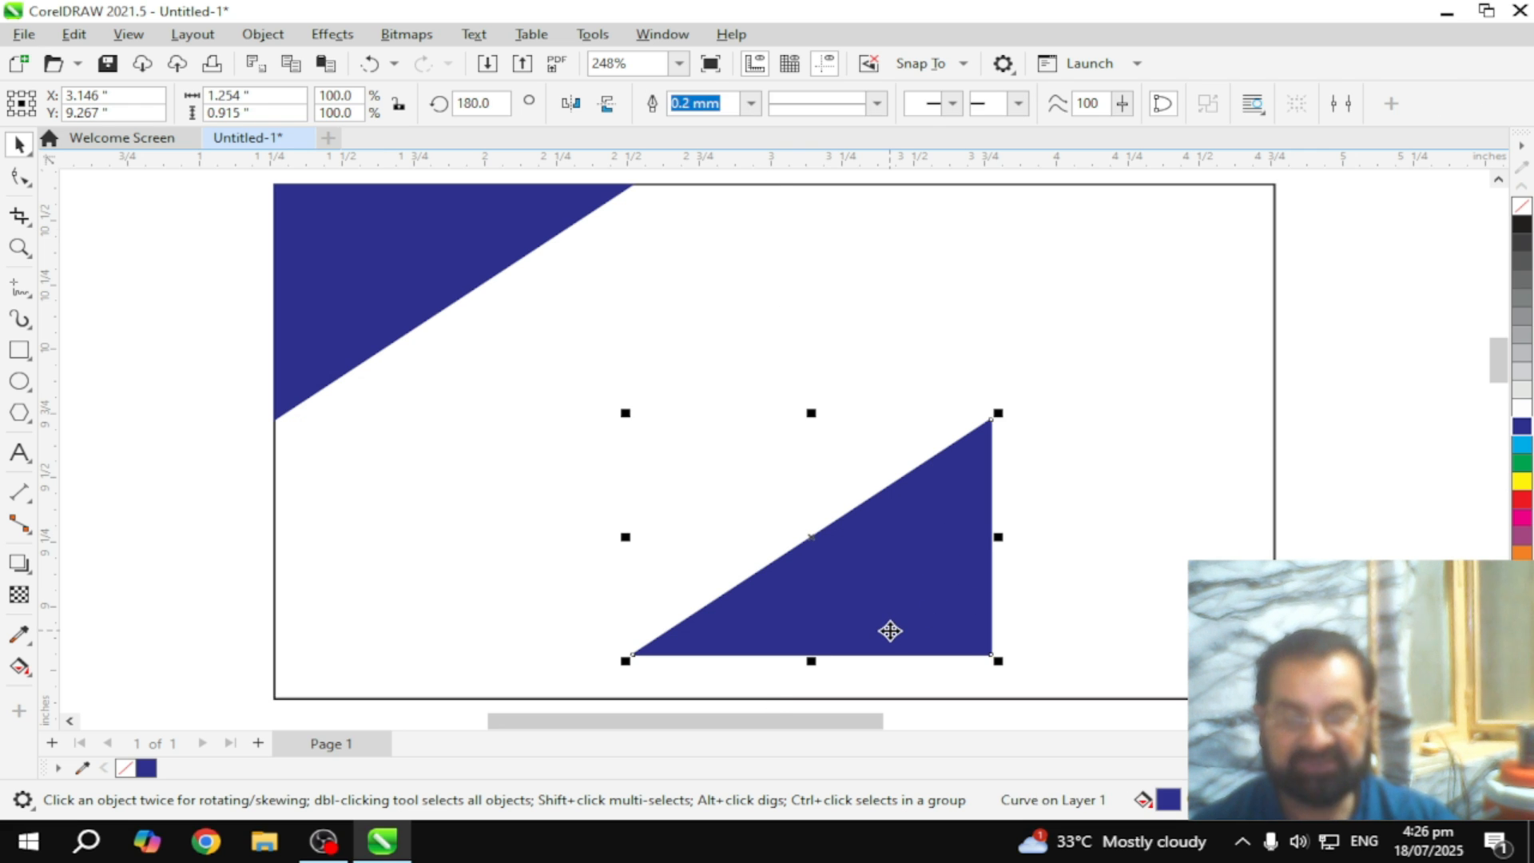
pyautogui.keyDown('shift'); pyautogui.click(856, 311); pyautogui.keyUp('shift')
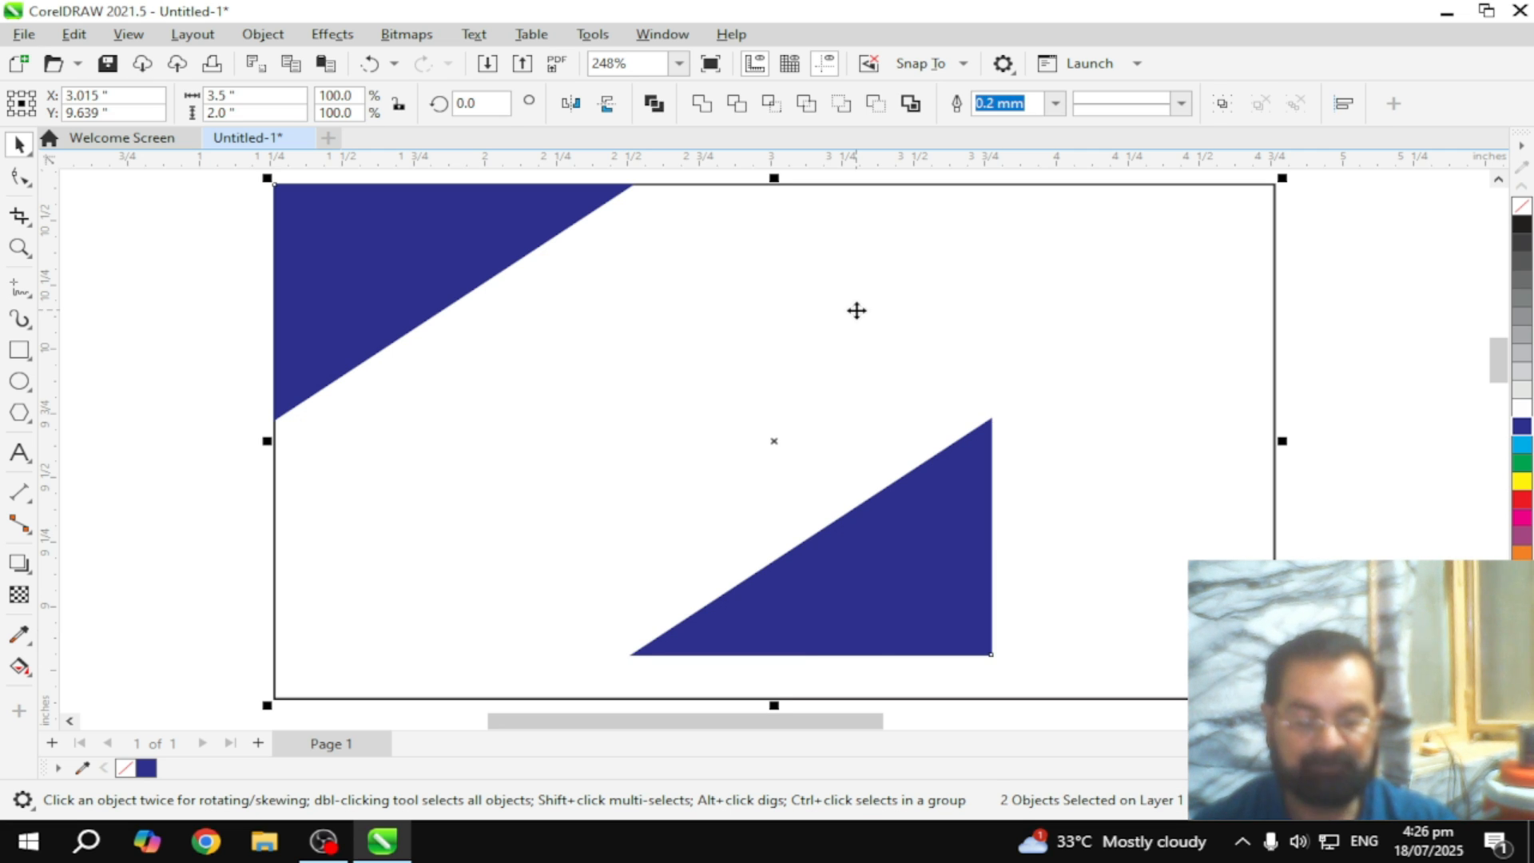
pyautogui.press('b')
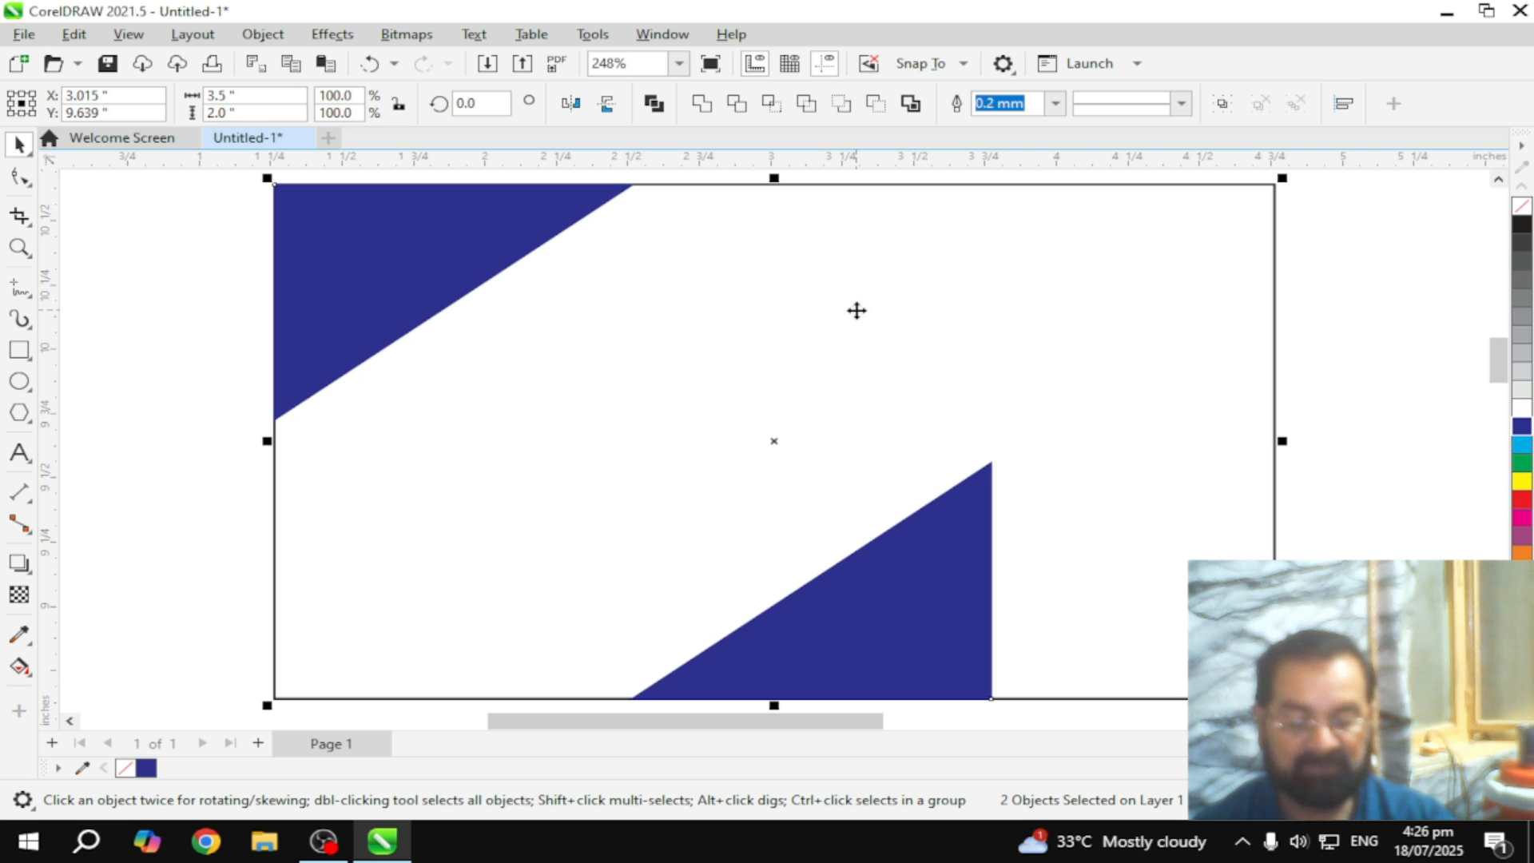
pyautogui.press('r')
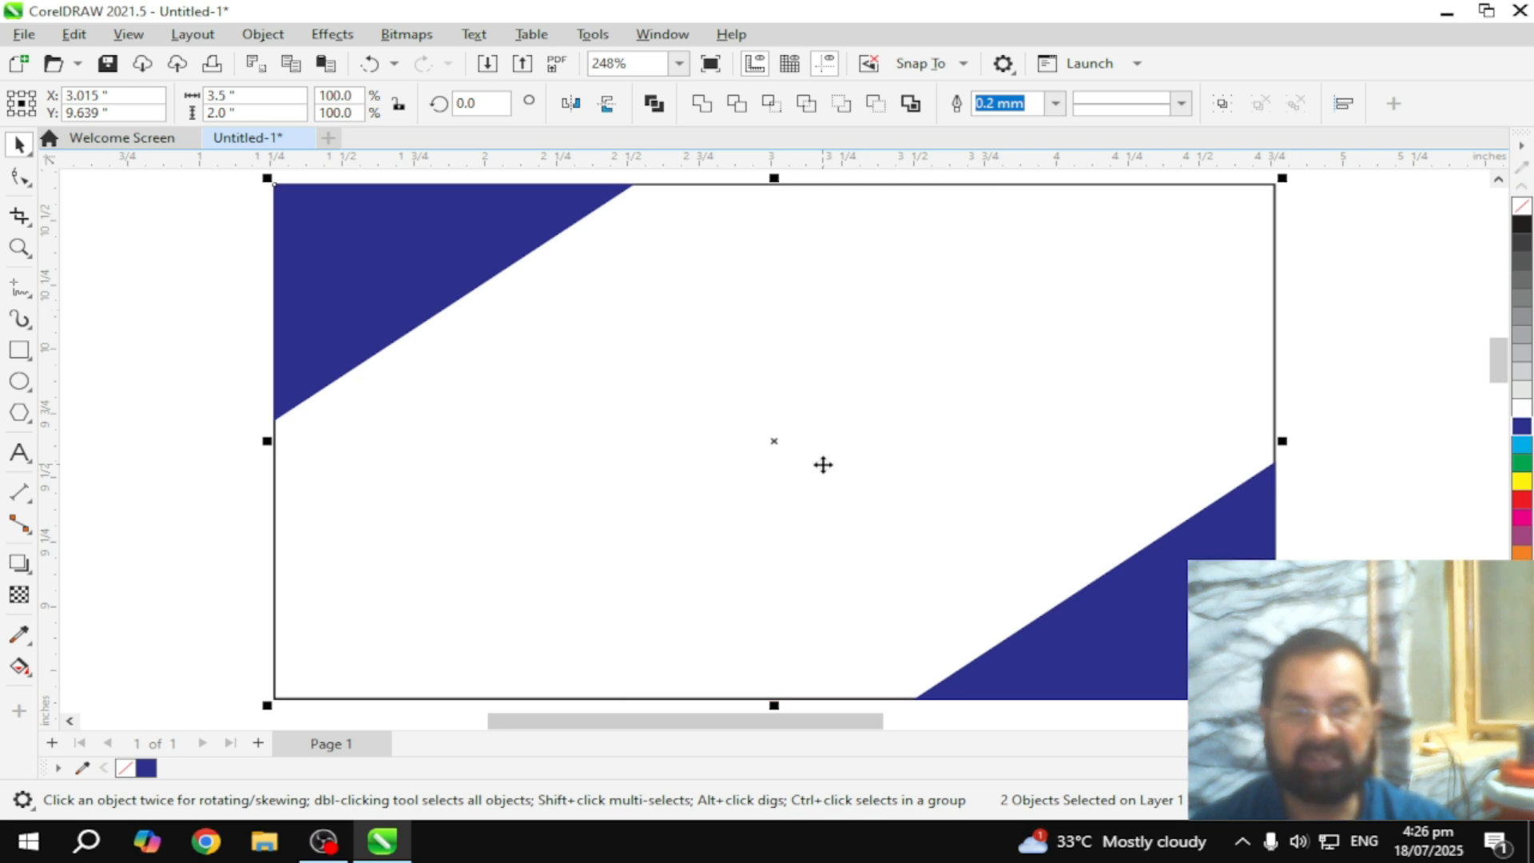
pyautogui.click(212, 332)
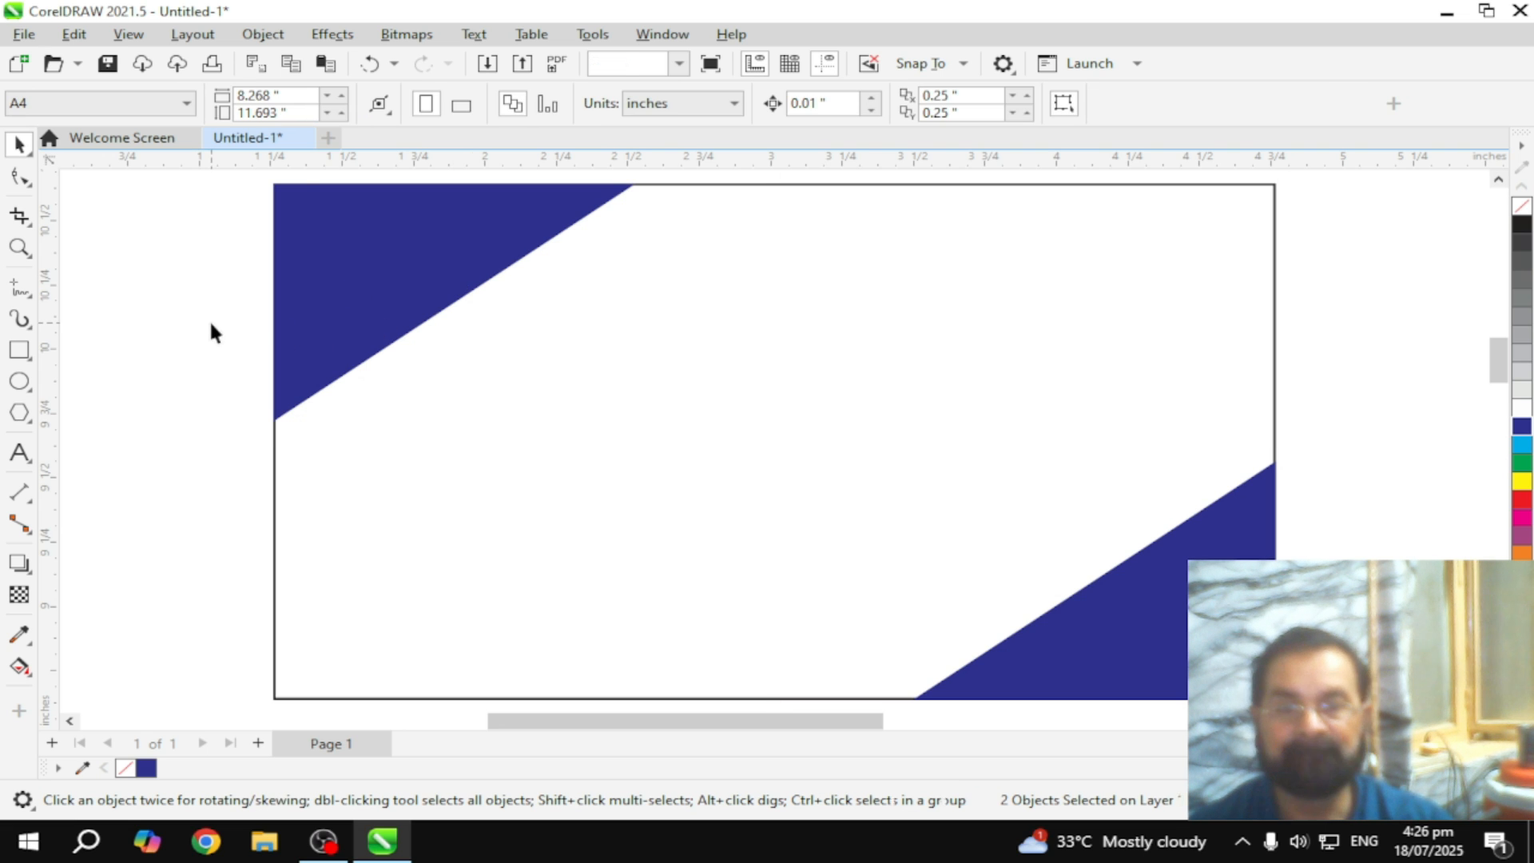
# Step: Make a full-width copy of the card rectangle squeezed about its centre to about 0.7 inches high, with blue fill and outline
pyautogui.click(706, 487)
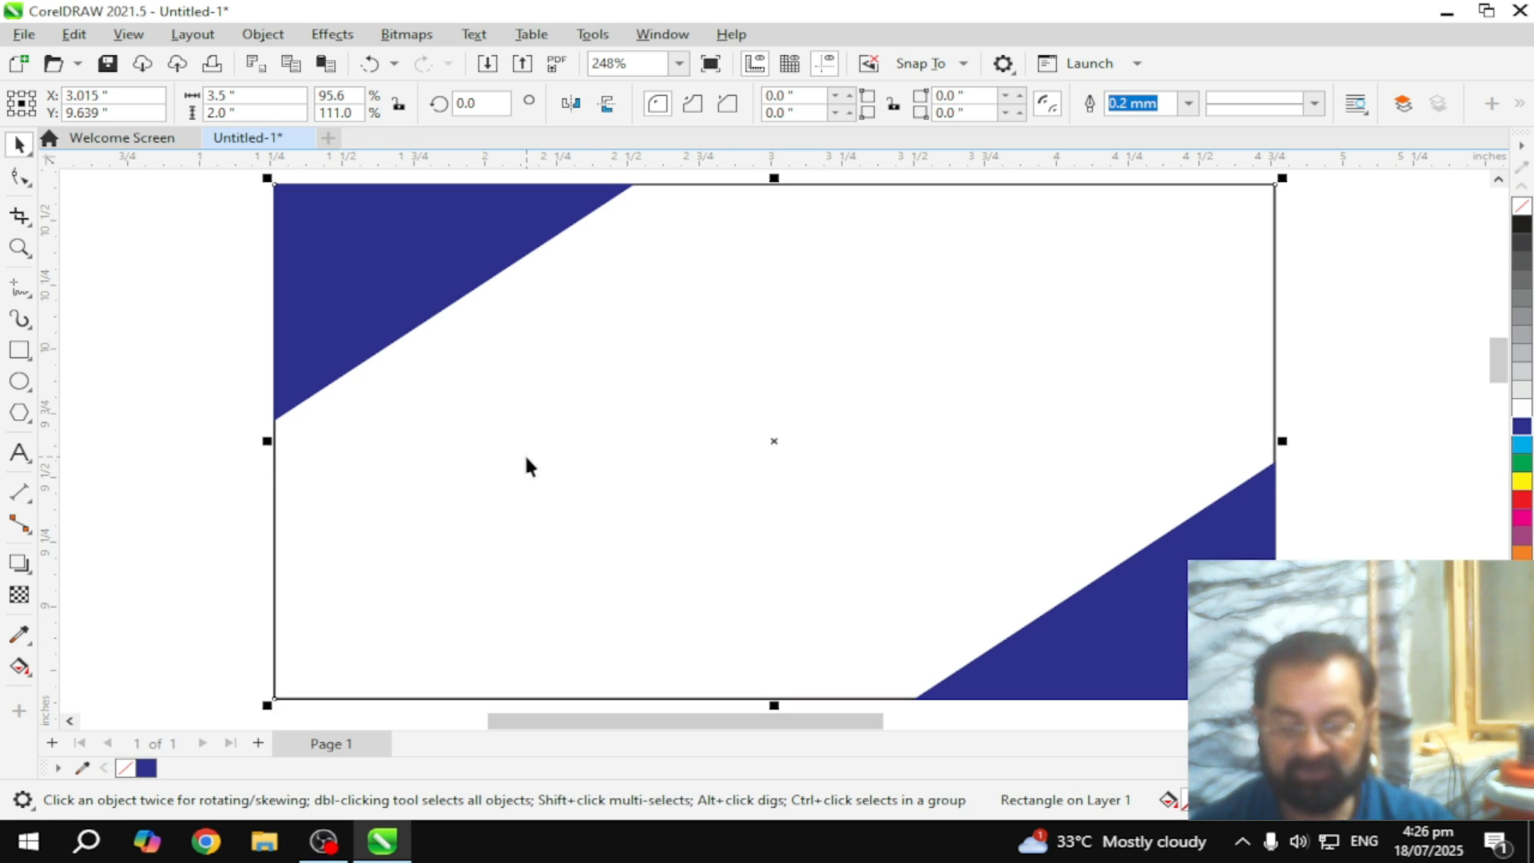
pyautogui.moveTo(775, 178); pyautogui.dragTo(761, 344)
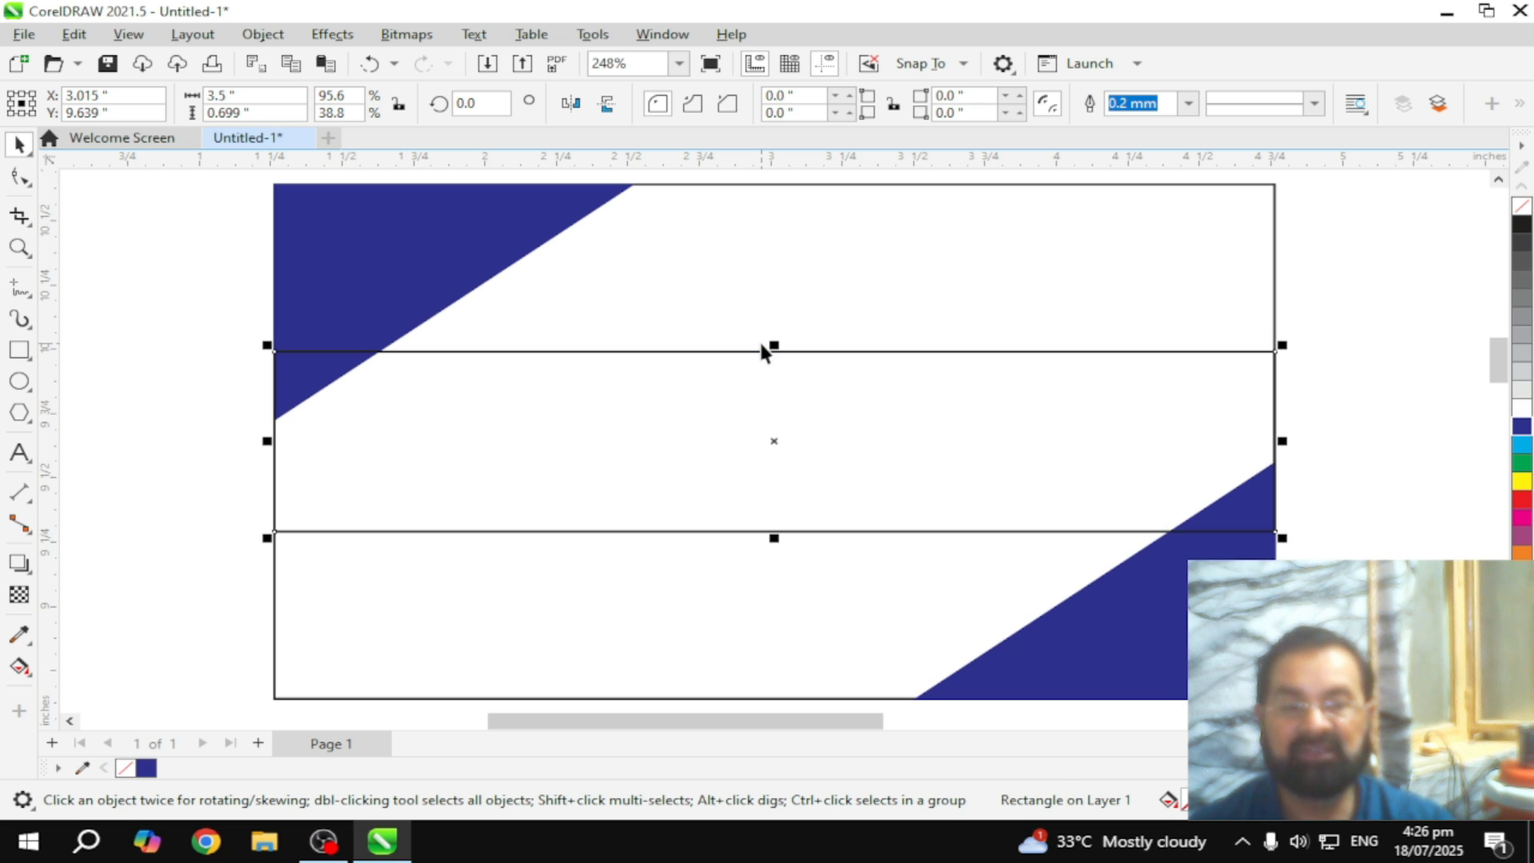
pyautogui.click(1523, 429)
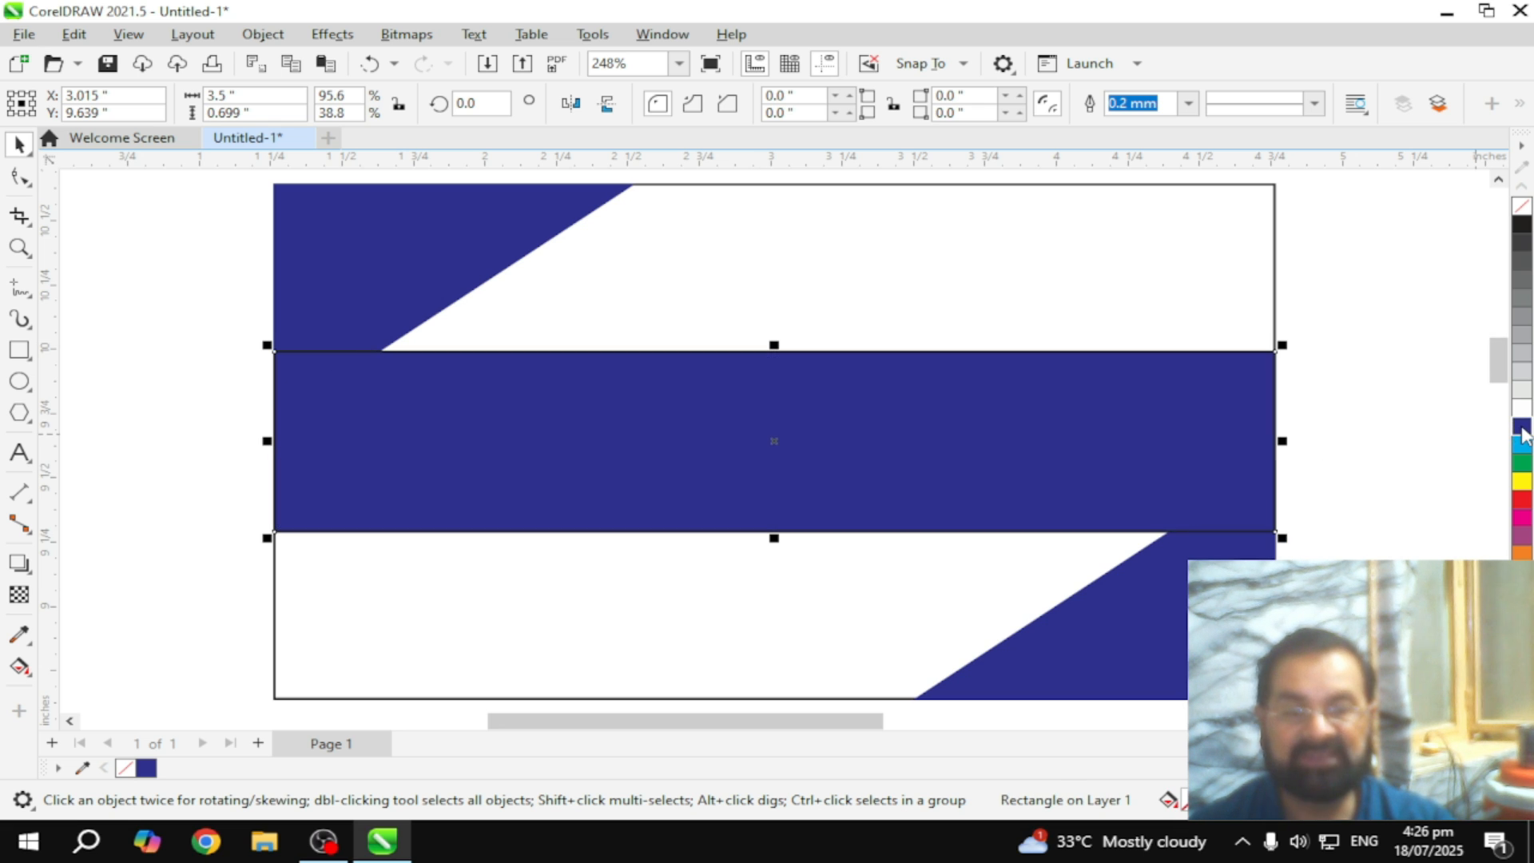
pyautogui.rightClick(1523, 429)
pyautogui.click(238, 356)
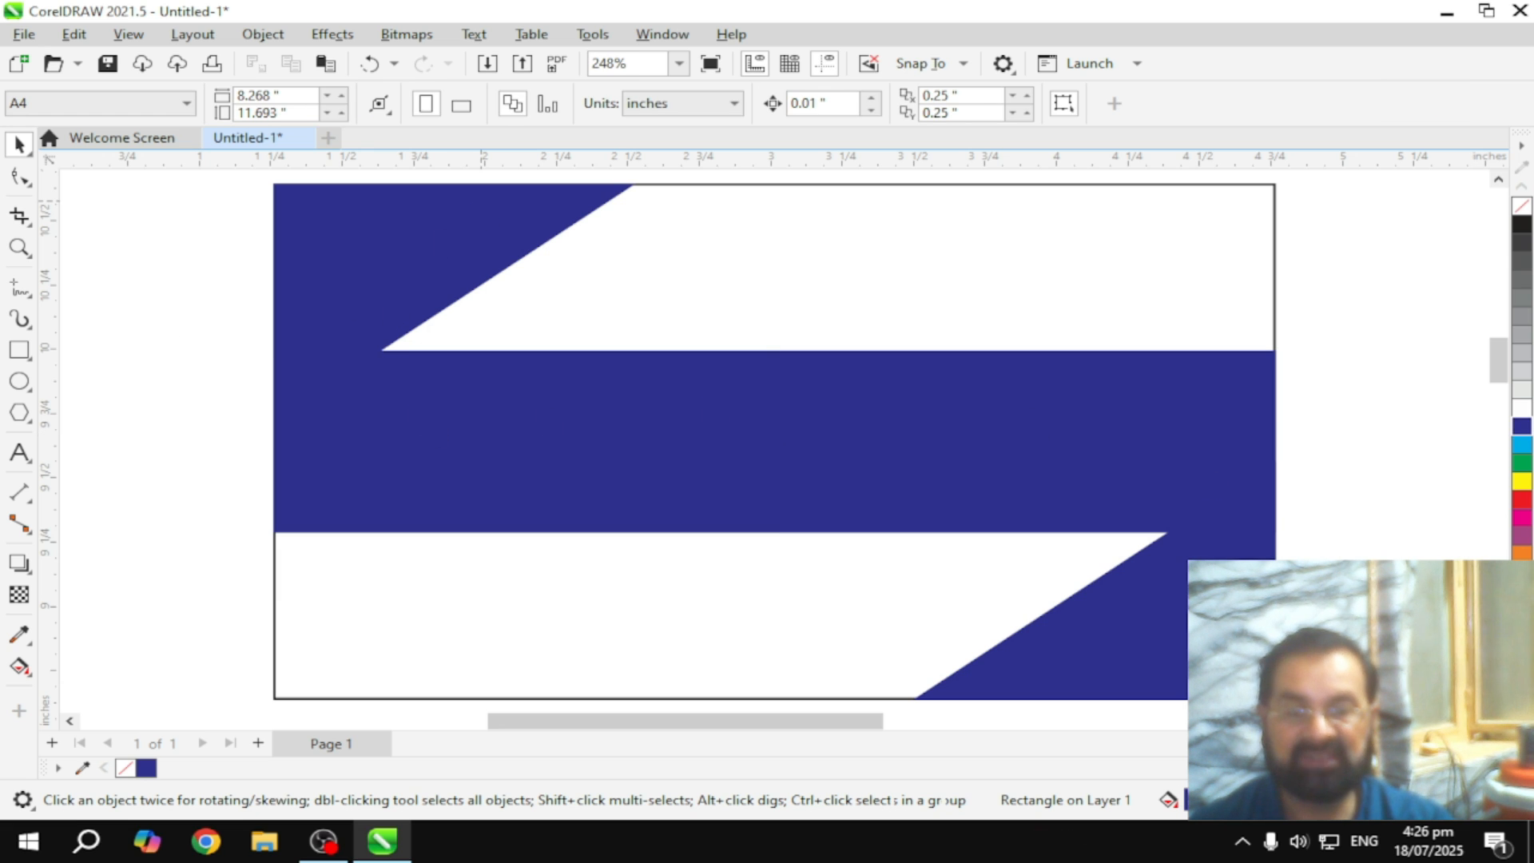
# Step: Fill the card background rectangle with solid blue and convert its fill to a linear fountain fill
pyautogui.click(714, 621)
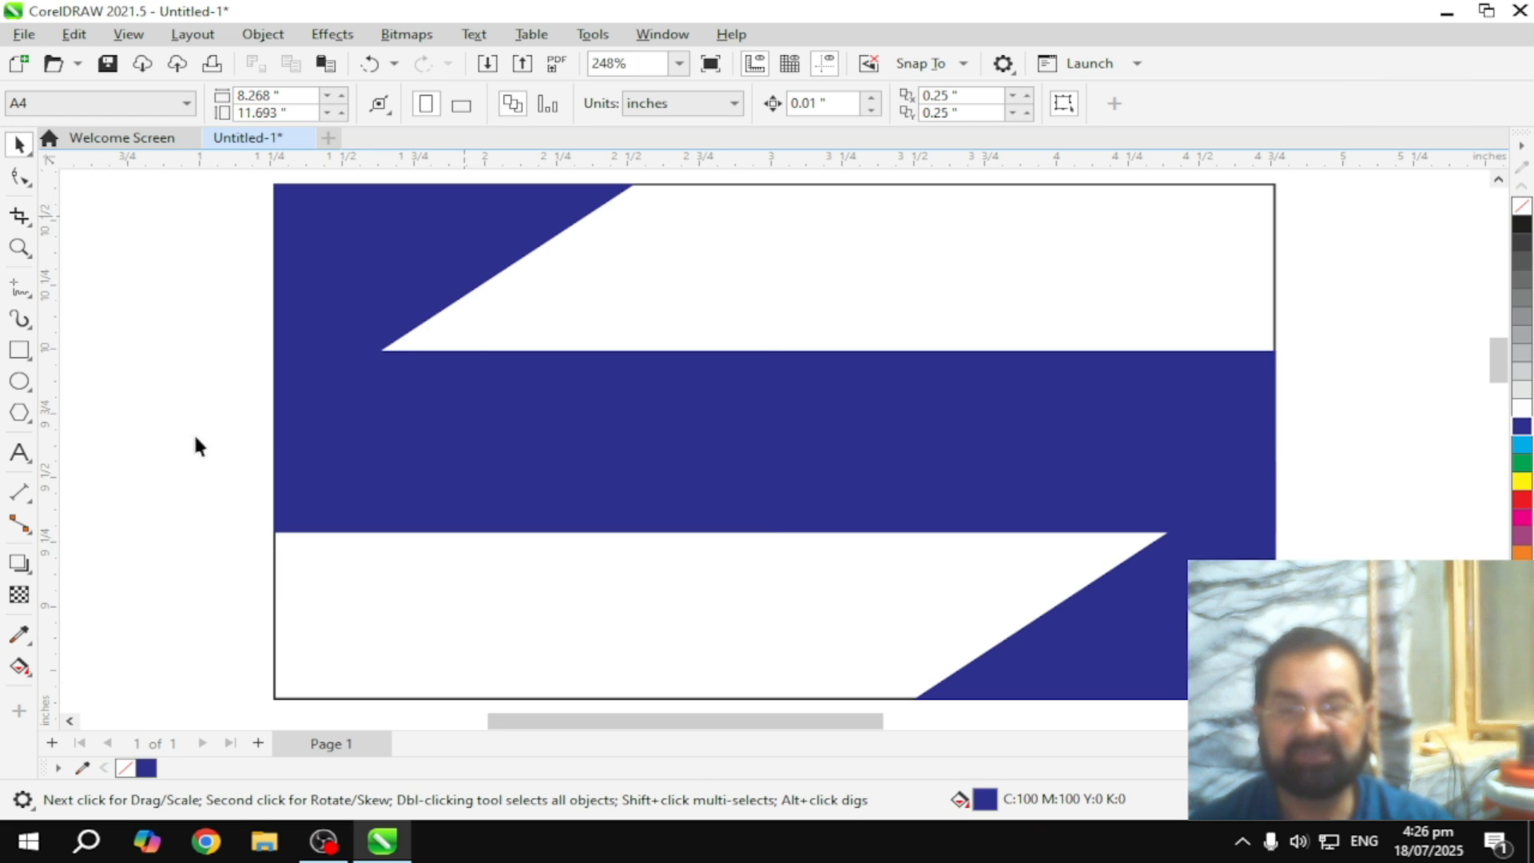
pyautogui.click(761, 238)
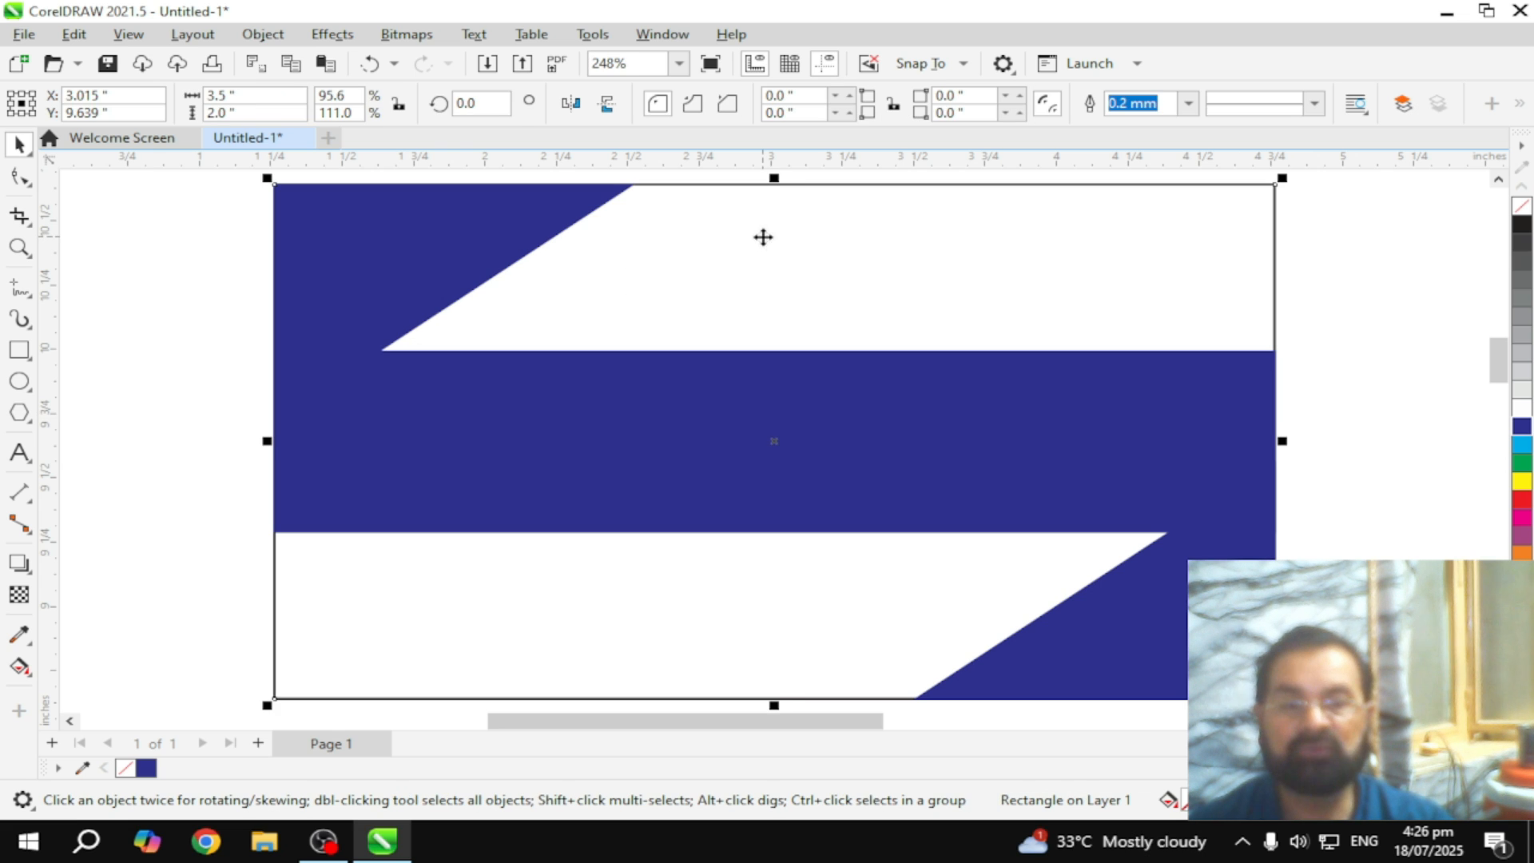
pyautogui.click(1523, 429)
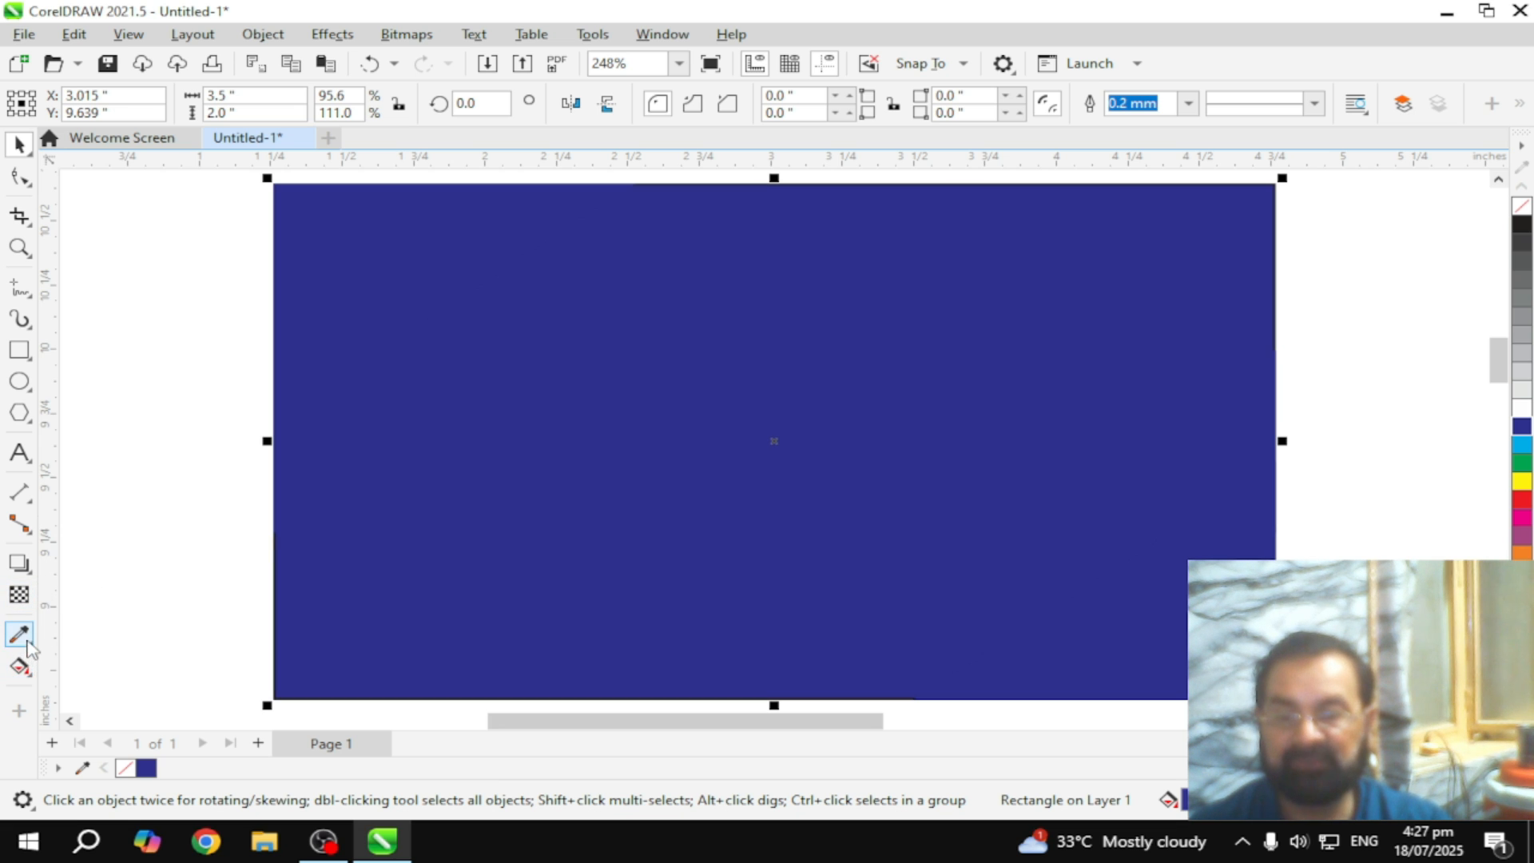
pyautogui.click(24, 672)
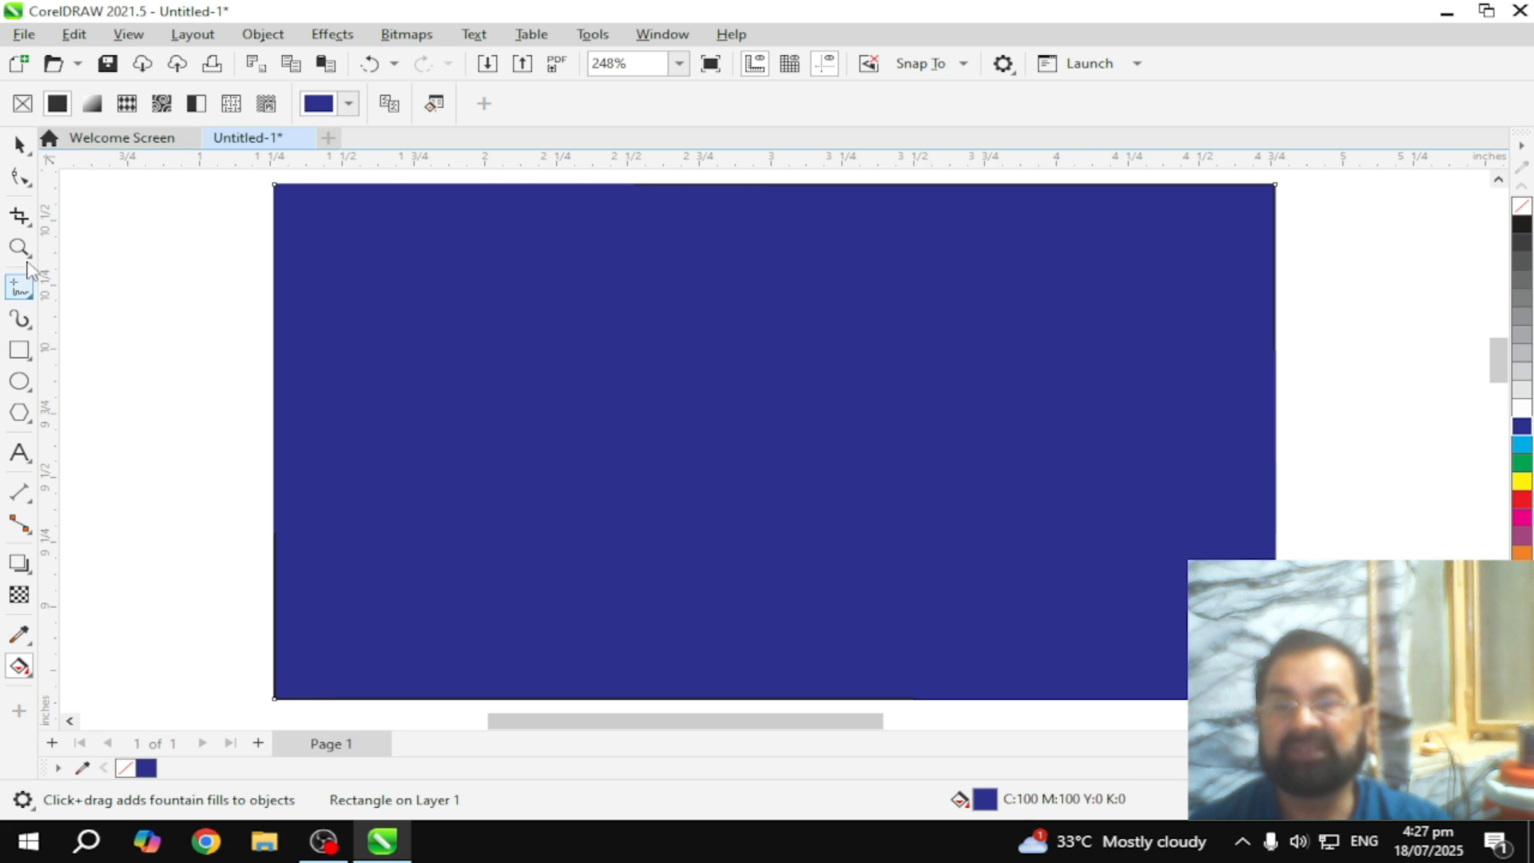
pyautogui.click(92, 103)
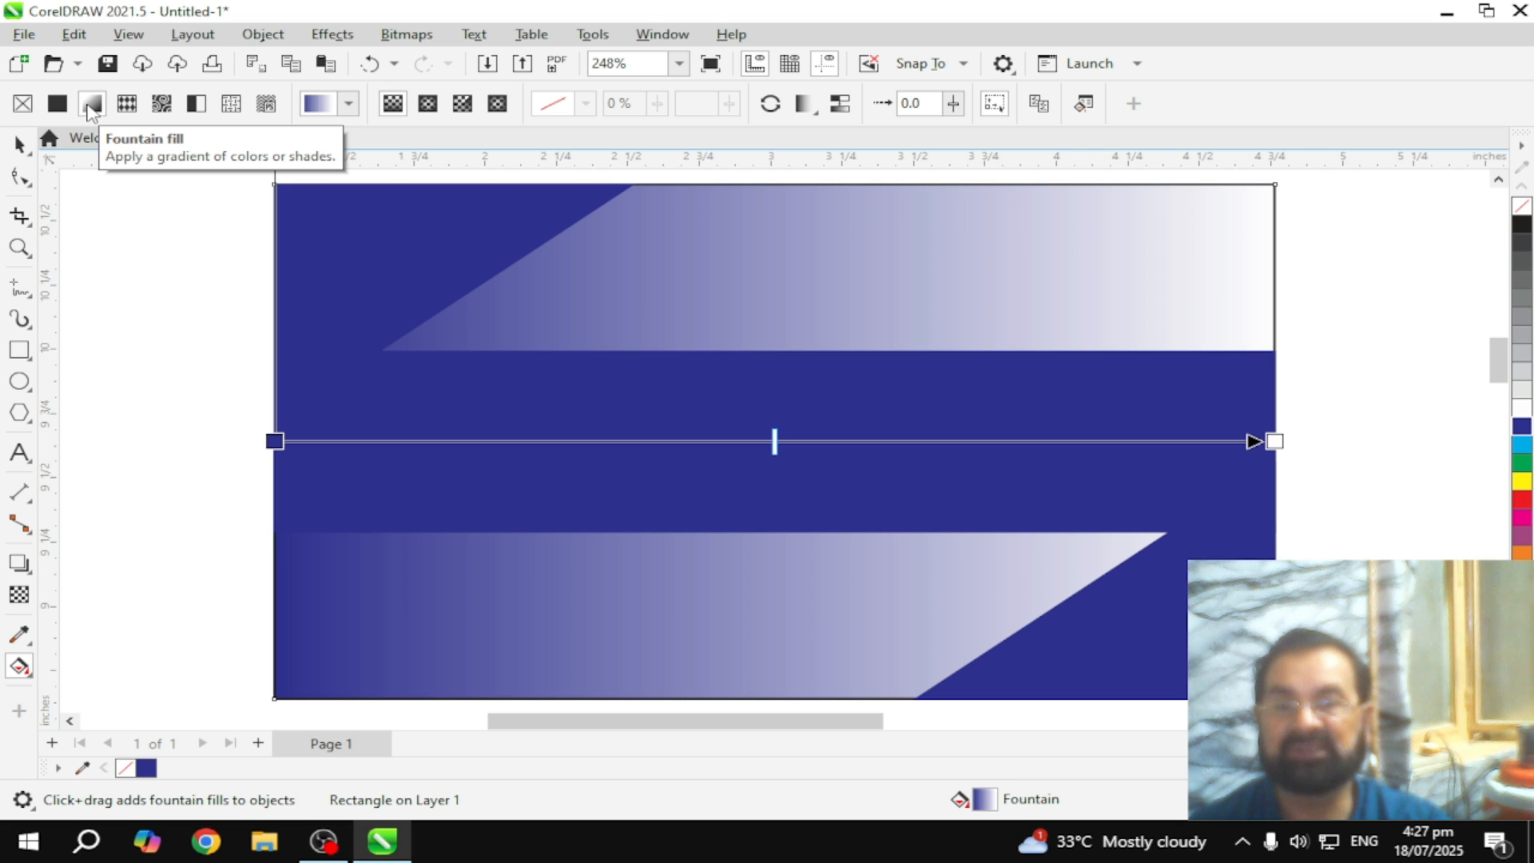
# Step: Try the grey preset fountain fill on the card background, then apply the light sky-blue preset instead
pyautogui.click(348, 104)
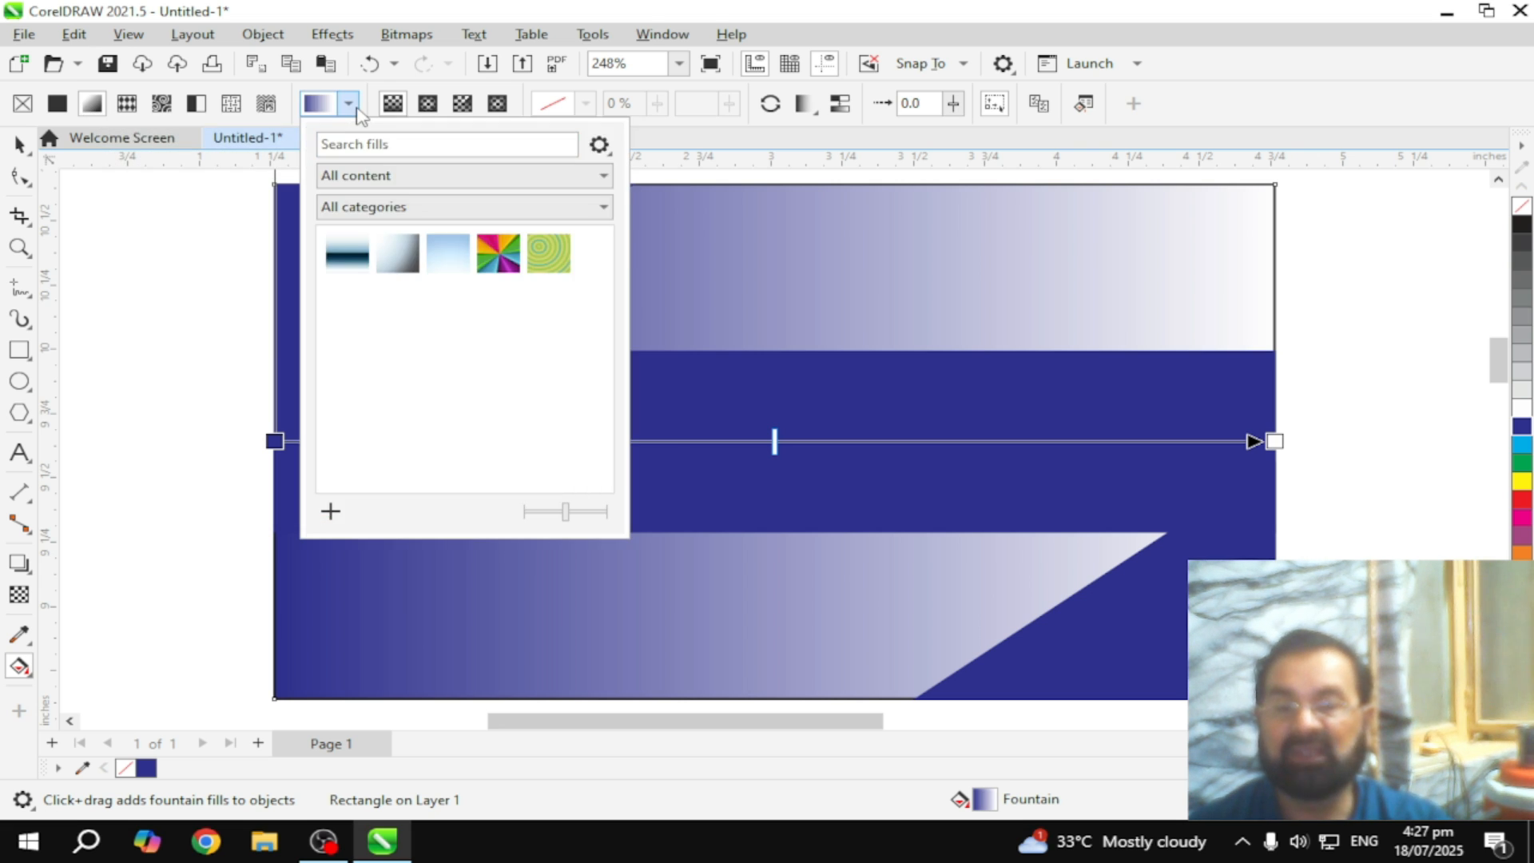
pyautogui.click(400, 255)
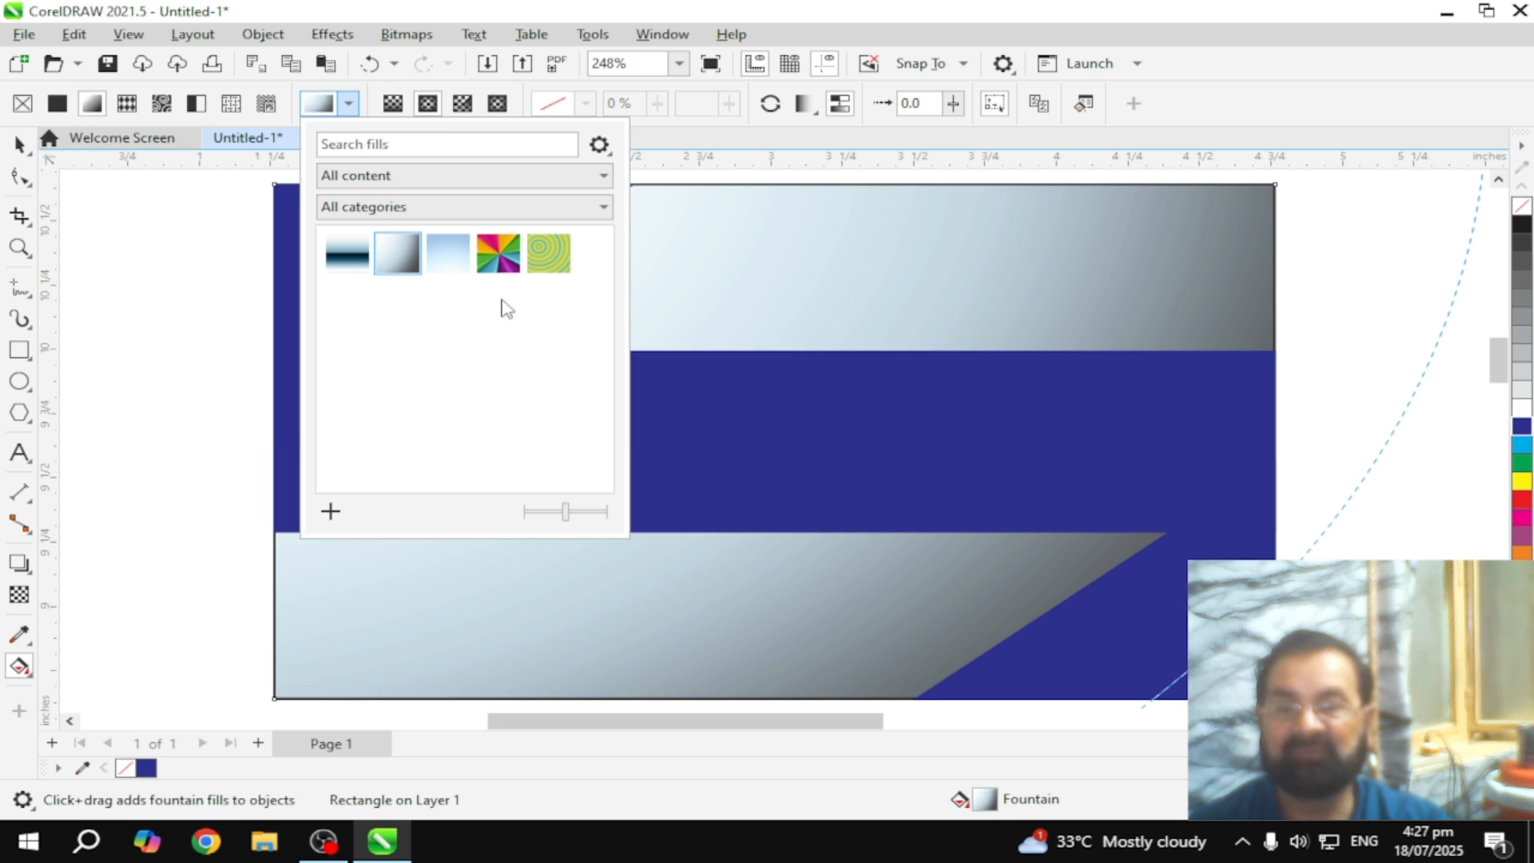
pyautogui.click(448, 257)
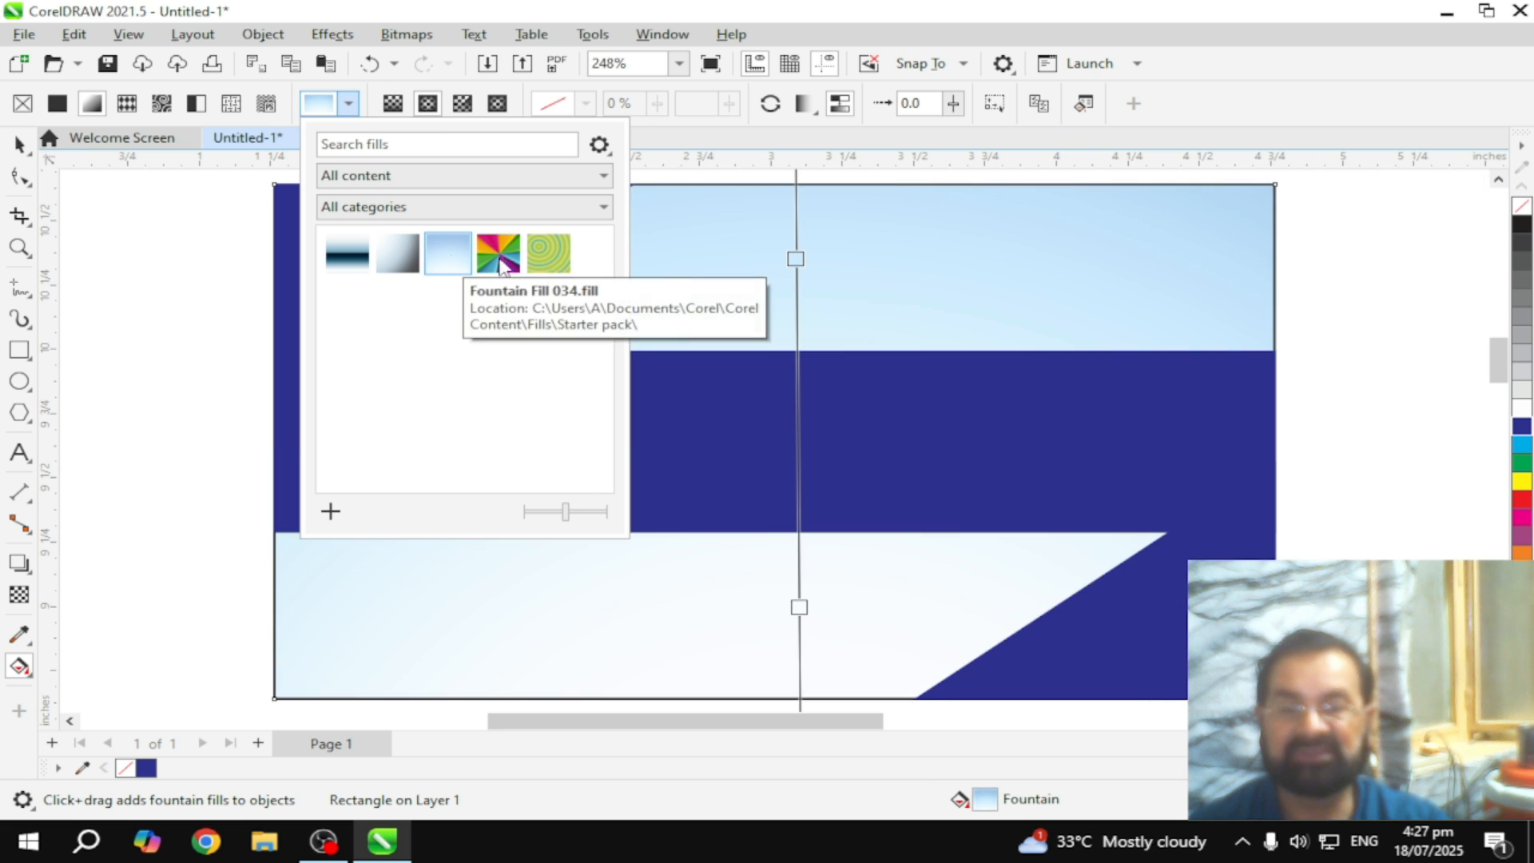
pyautogui.click(879, 264)
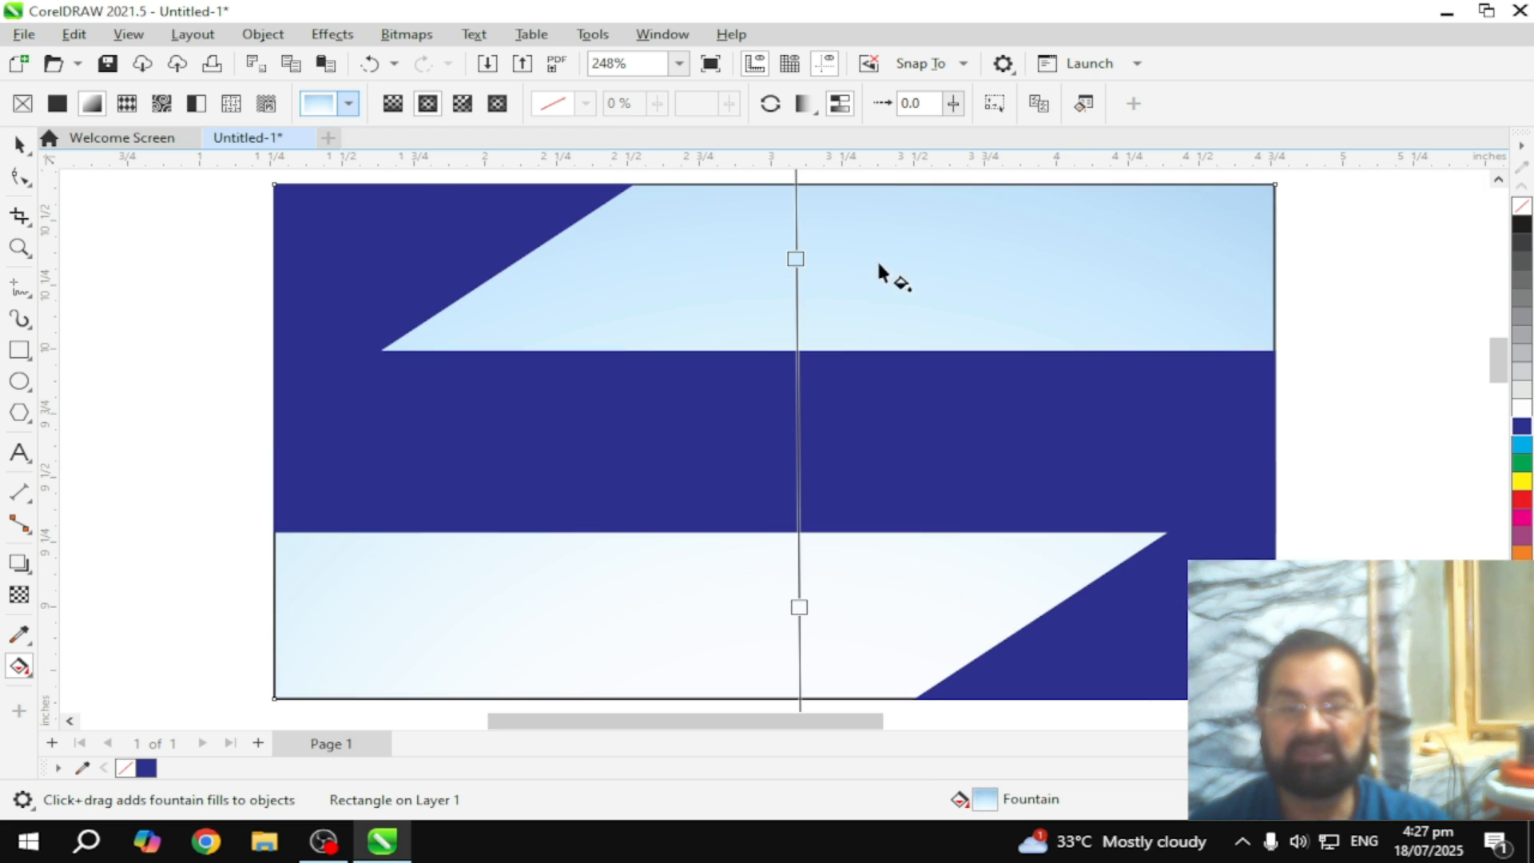
pyautogui.click(154, 382)
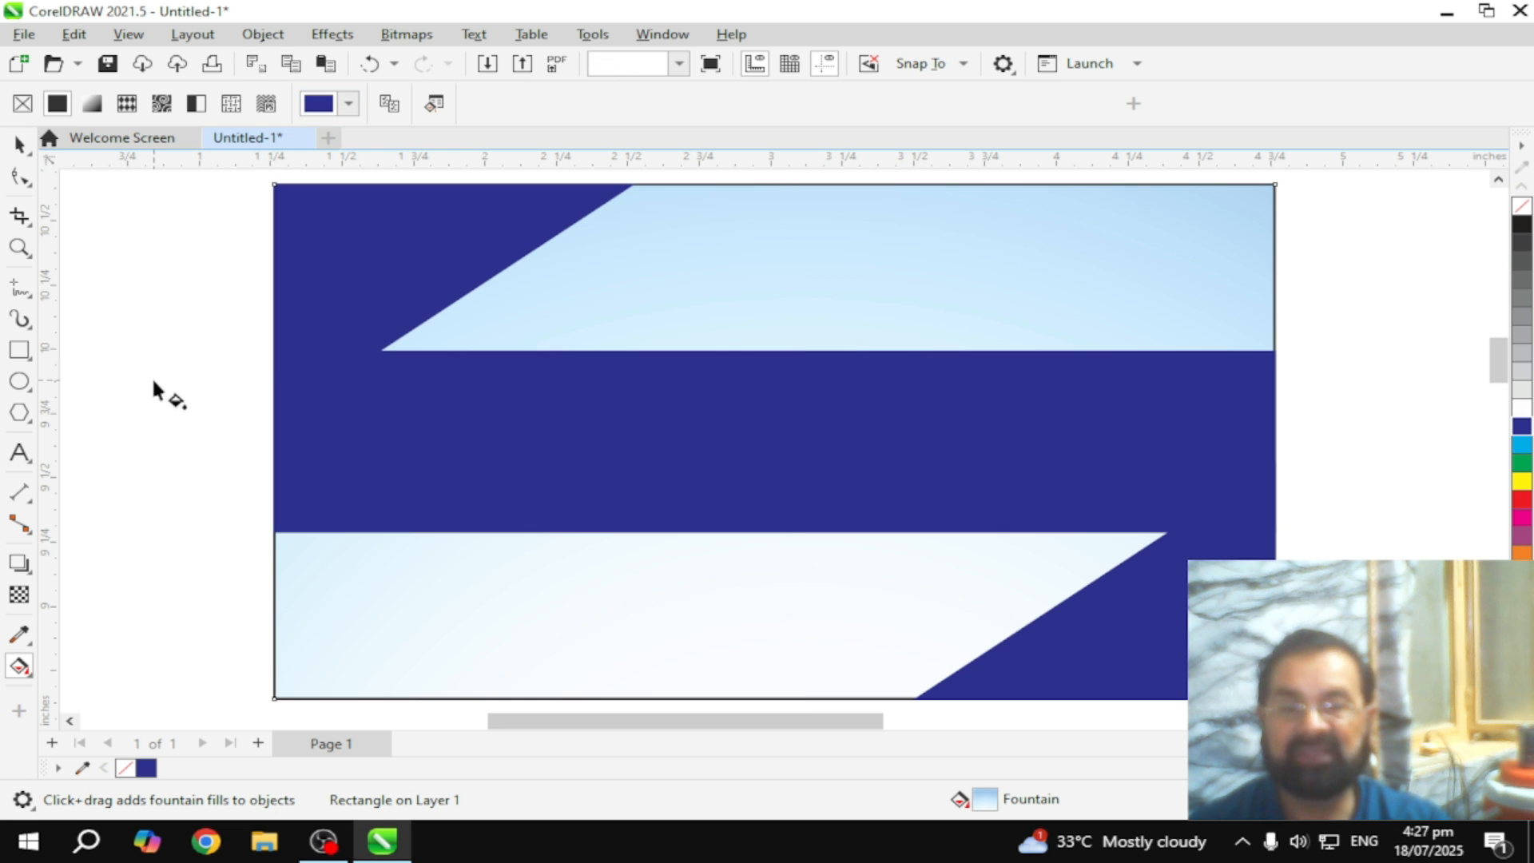
pyautogui.click(21, 148)
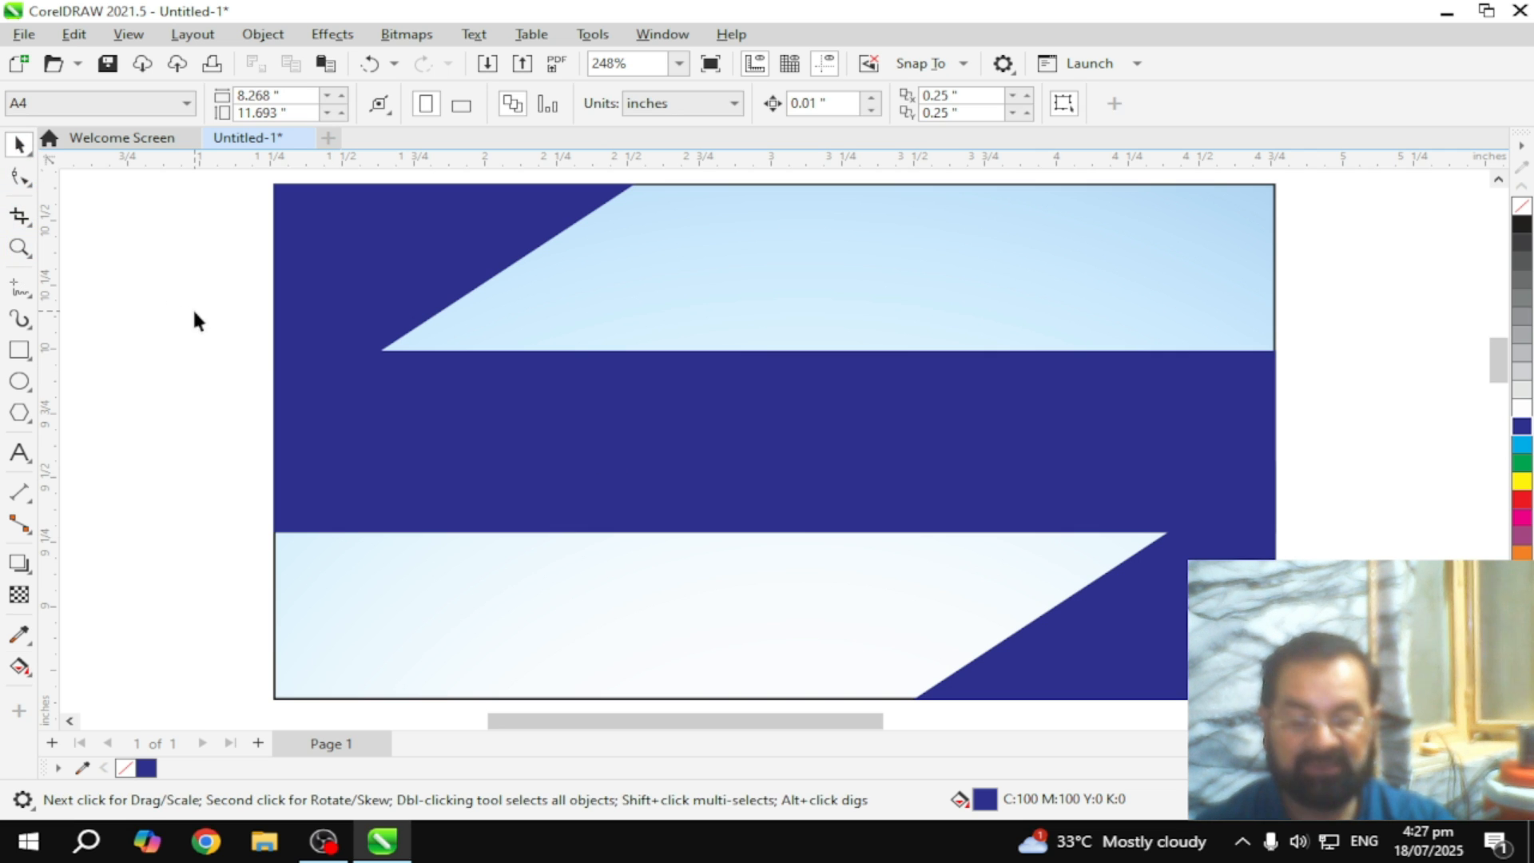
# Step: Set the outline colour of all four card objects to 10% Black
pyautogui.scroll(-2, 194, 319)
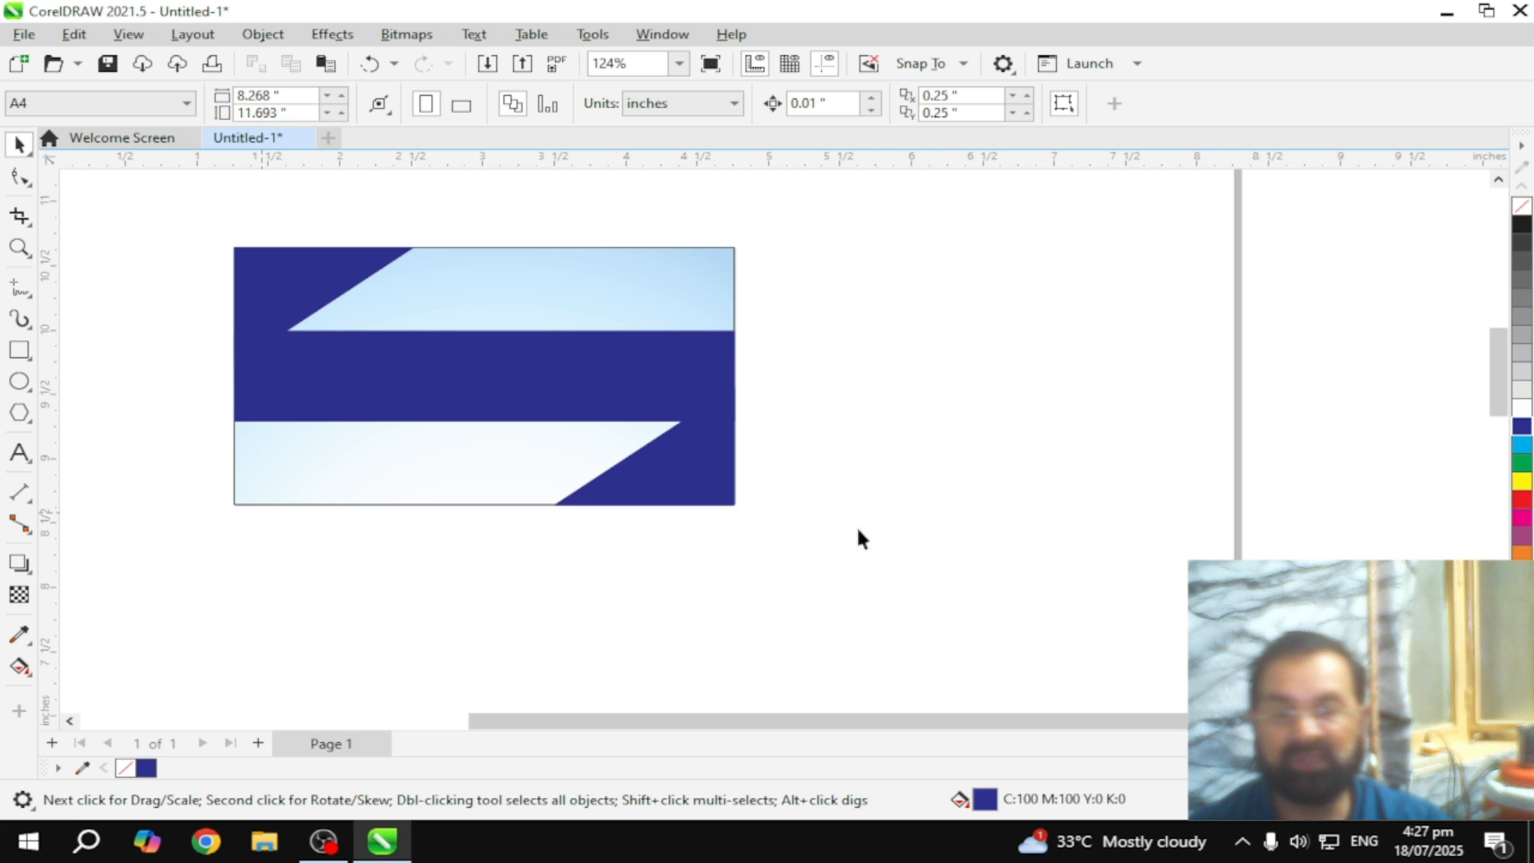
pyautogui.moveTo(167, 214); pyautogui.dragTo(822, 593)
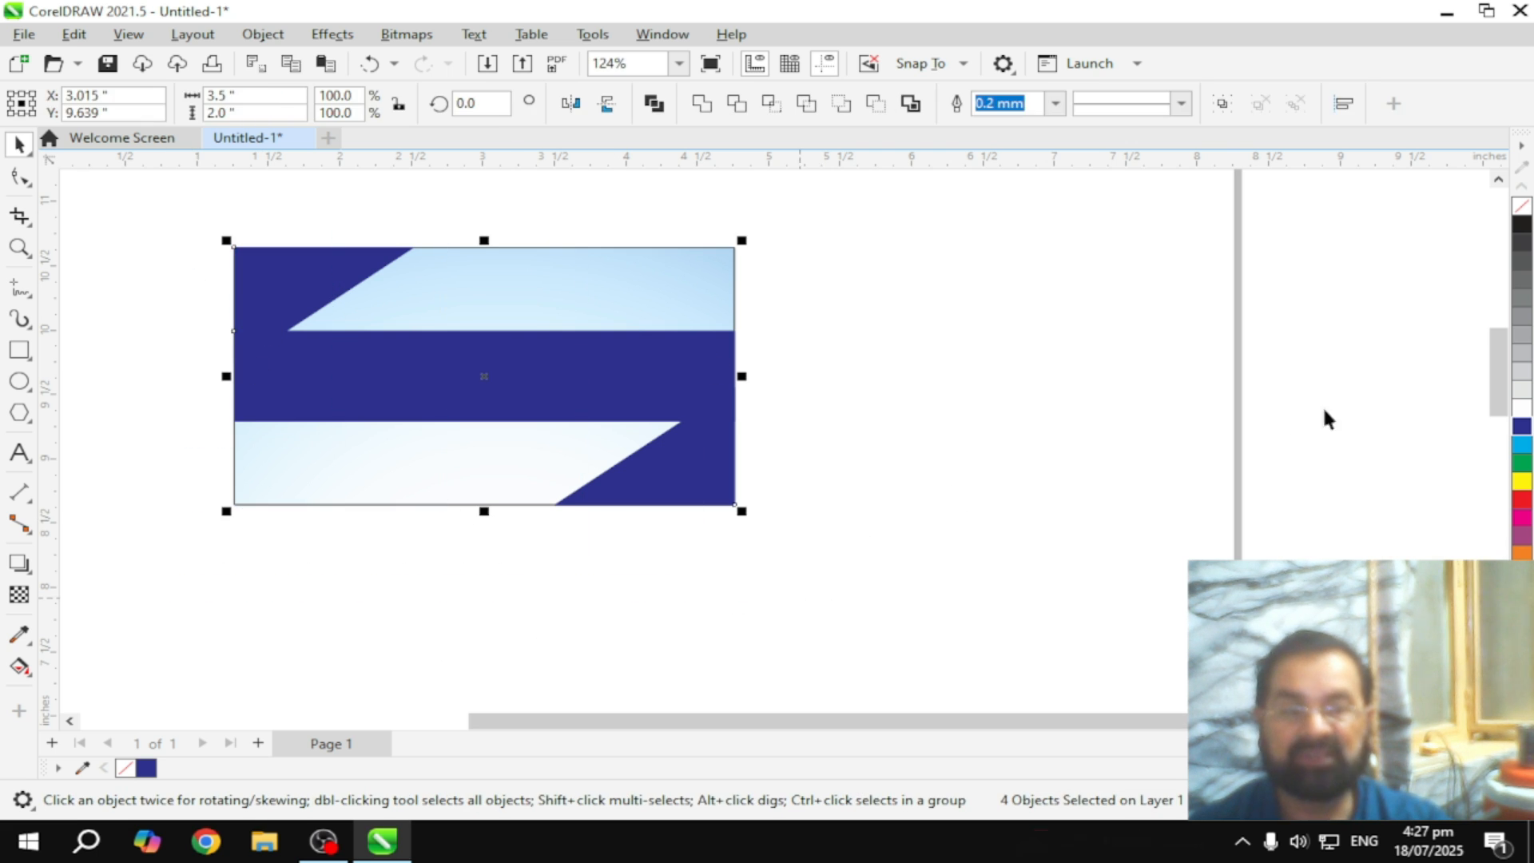
pyautogui.rightClick(1522, 391)
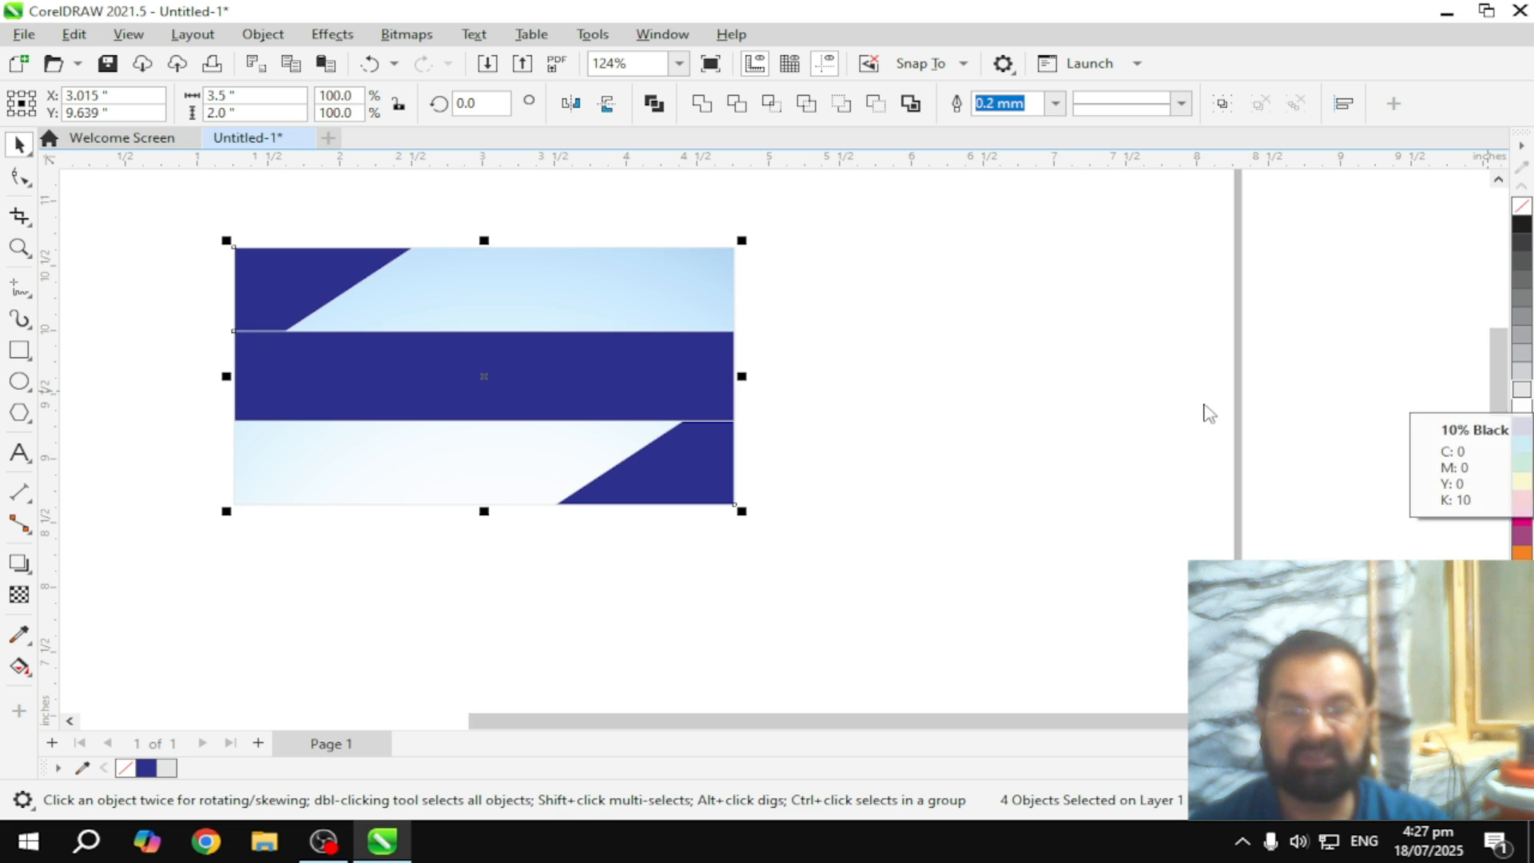
pyautogui.click(153, 291)
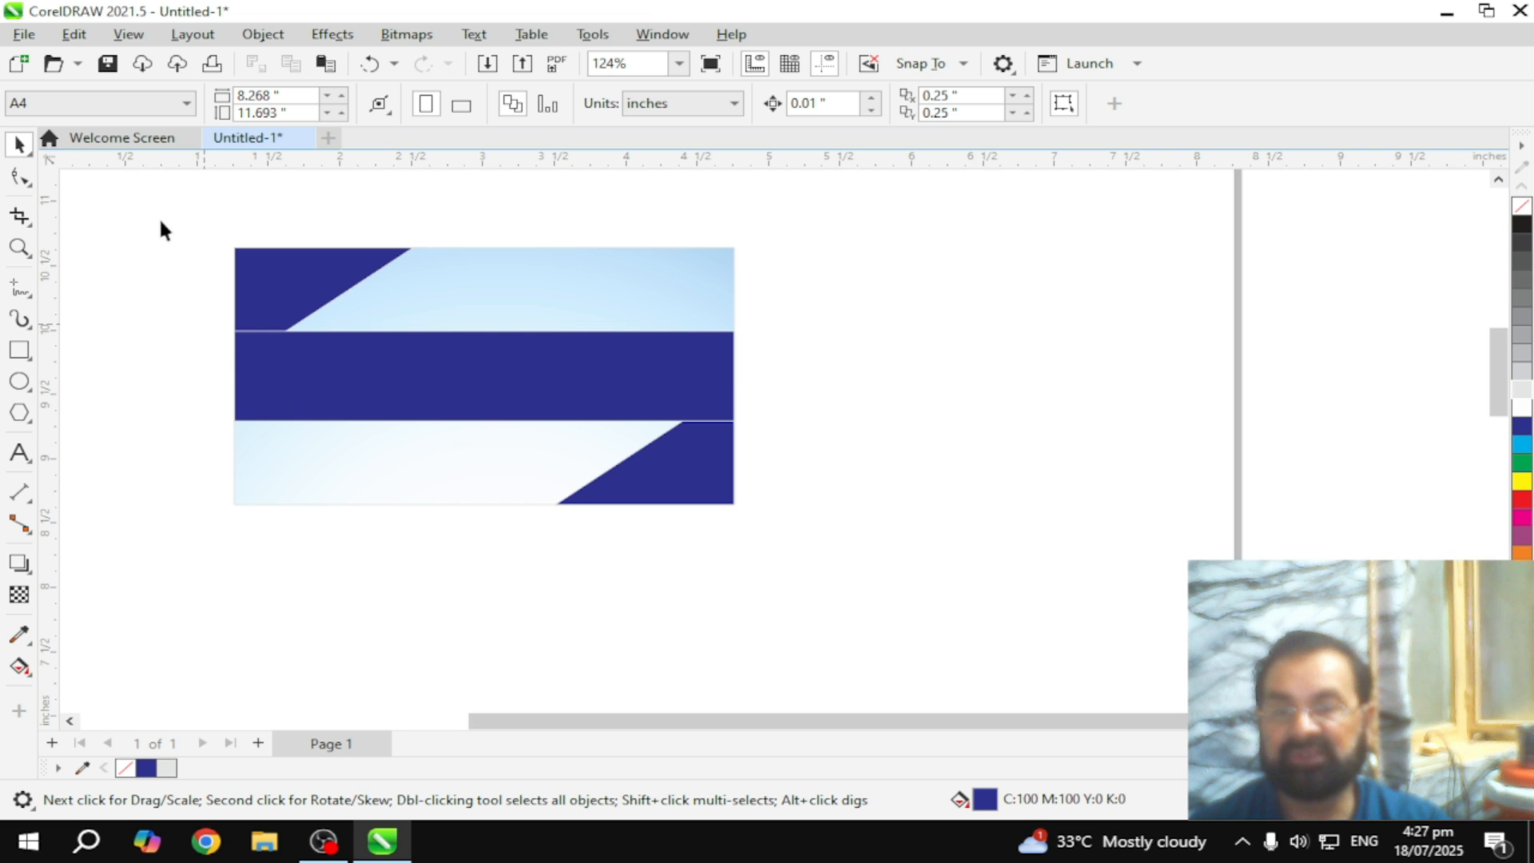
pyautogui.moveTo(155, 203); pyautogui.dragTo(867, 600)
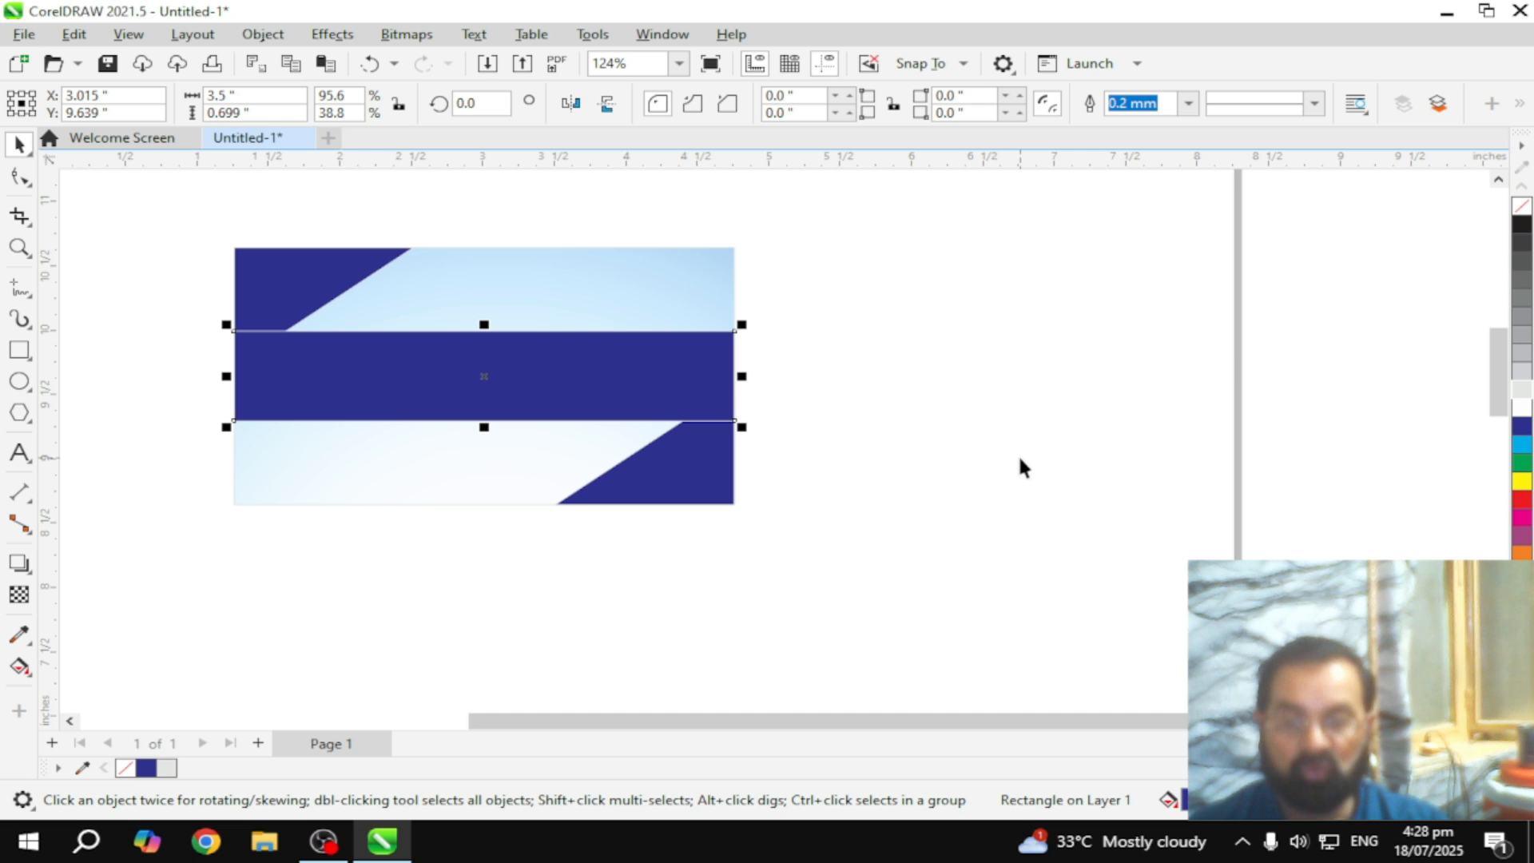
pyautogui.click(1019, 458)
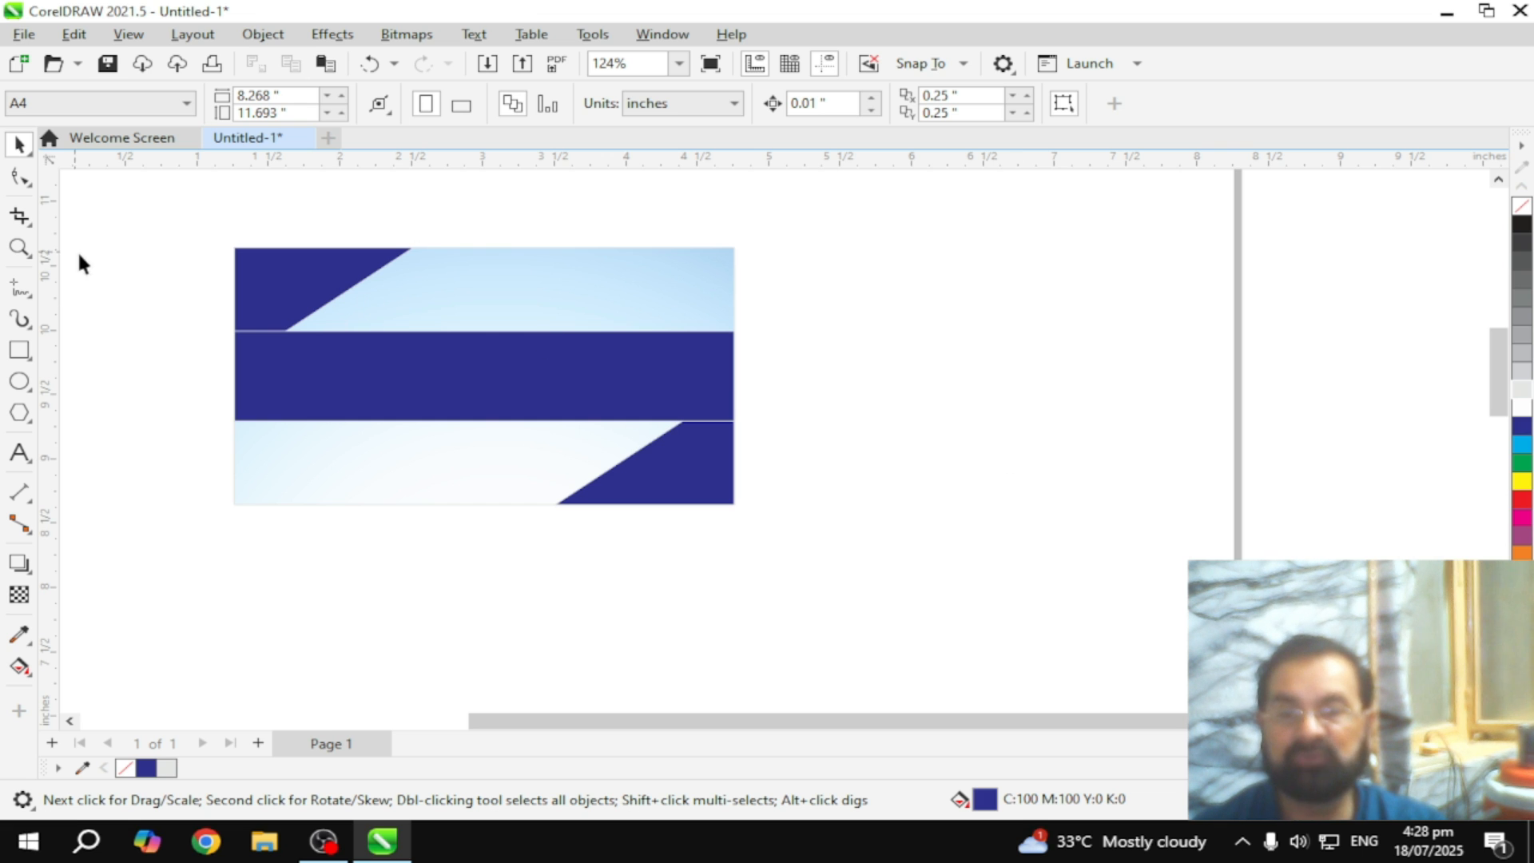
pyautogui.press('F4')
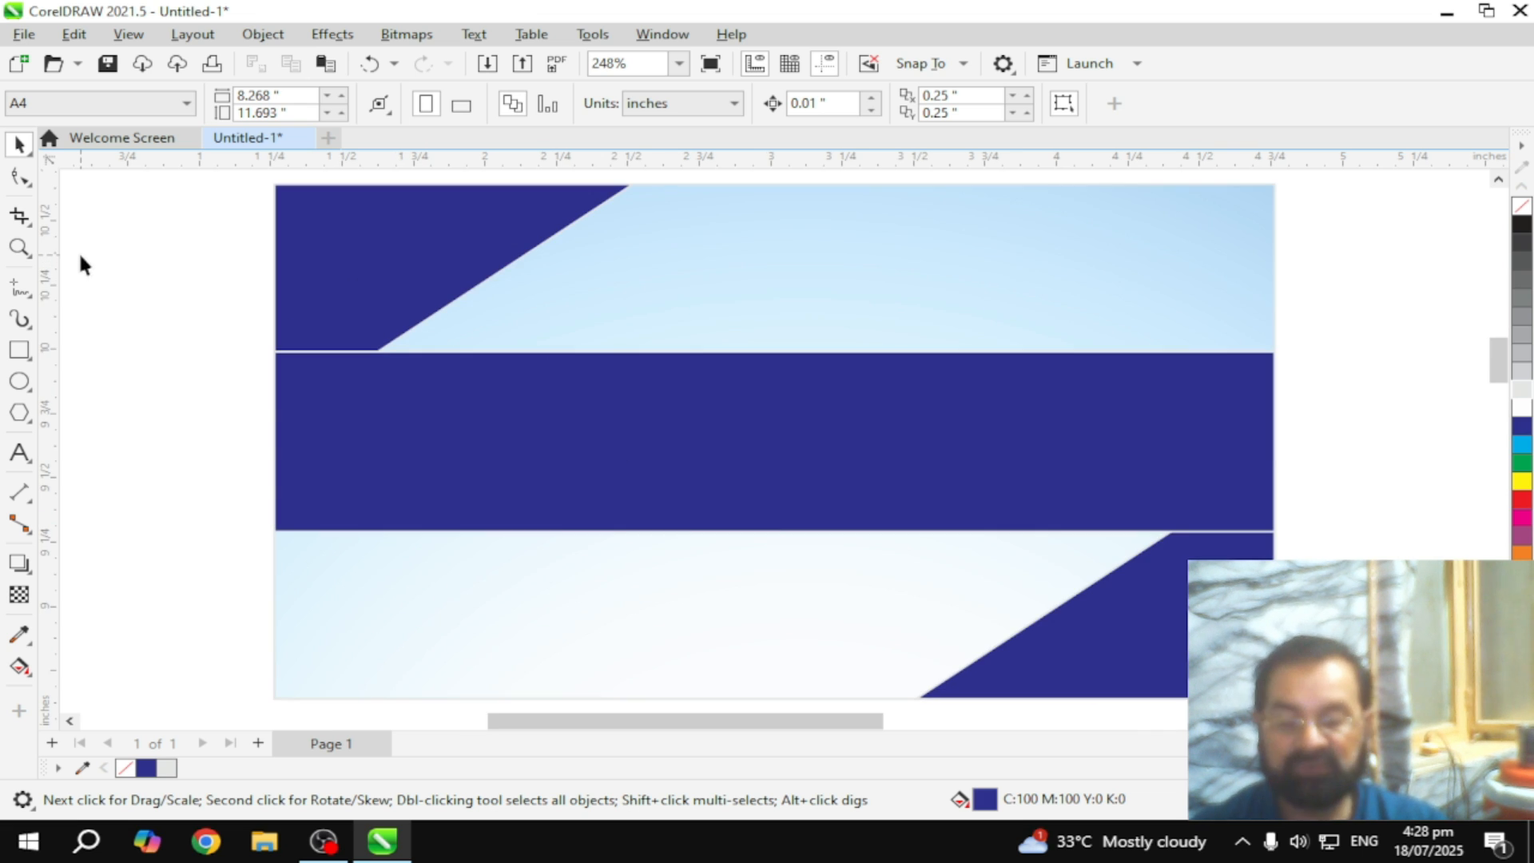